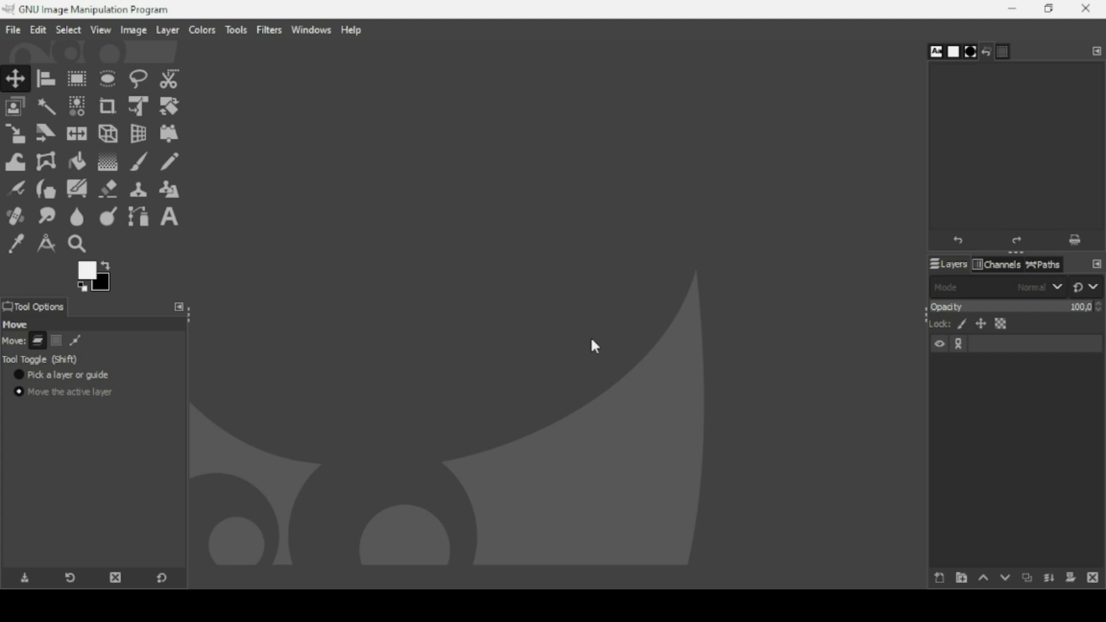
# - Create a new 1920 × 1080 px image and add a transparent layer above the black background
pyautogui.click(17, 32)
pyautogui.click(22, 50)
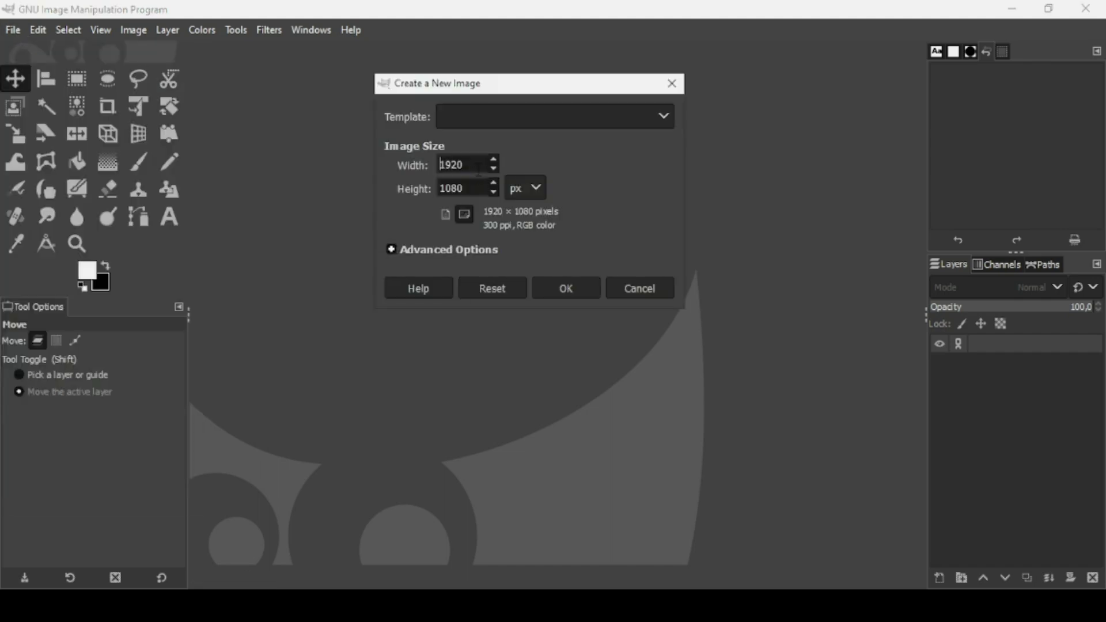
pyautogui.click(566, 288)
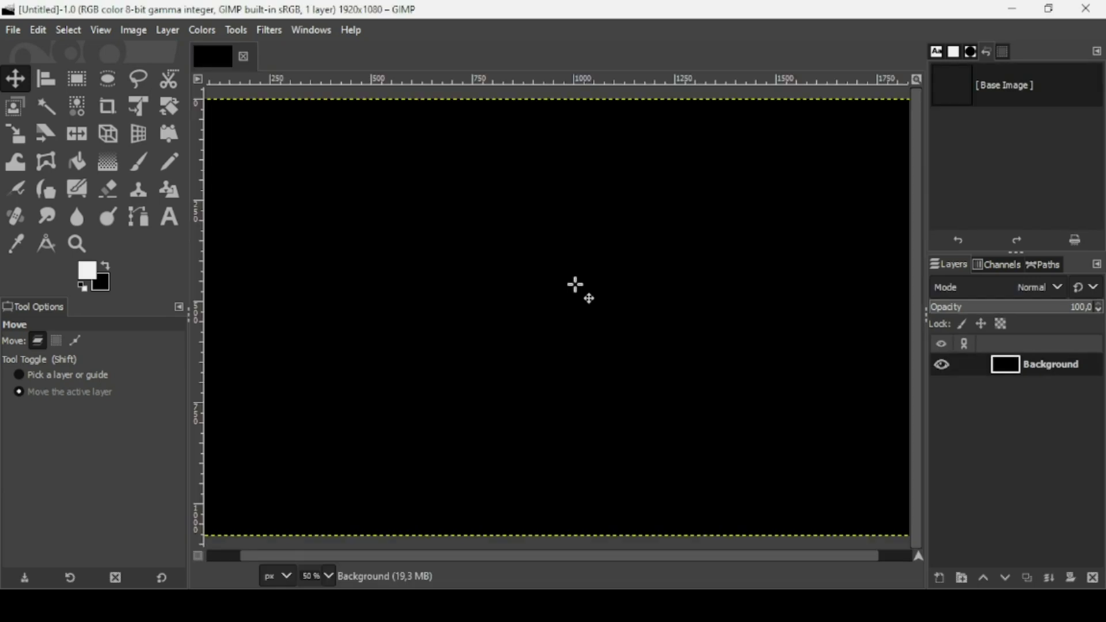
pyautogui.press('-')
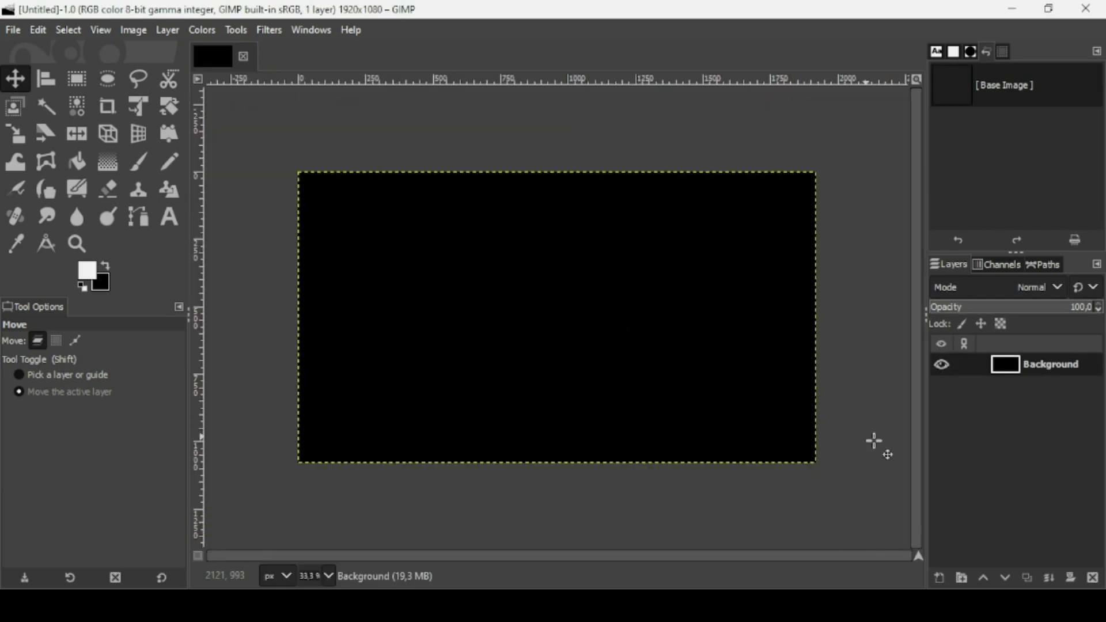
pyautogui.click(941, 579)
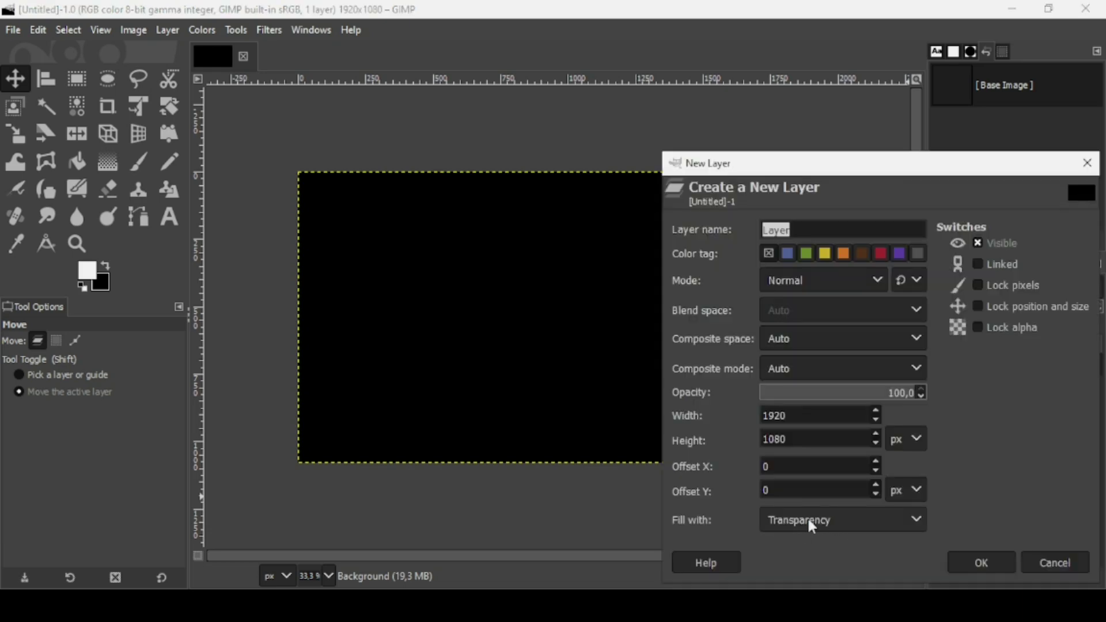
pyautogui.click(982, 564)
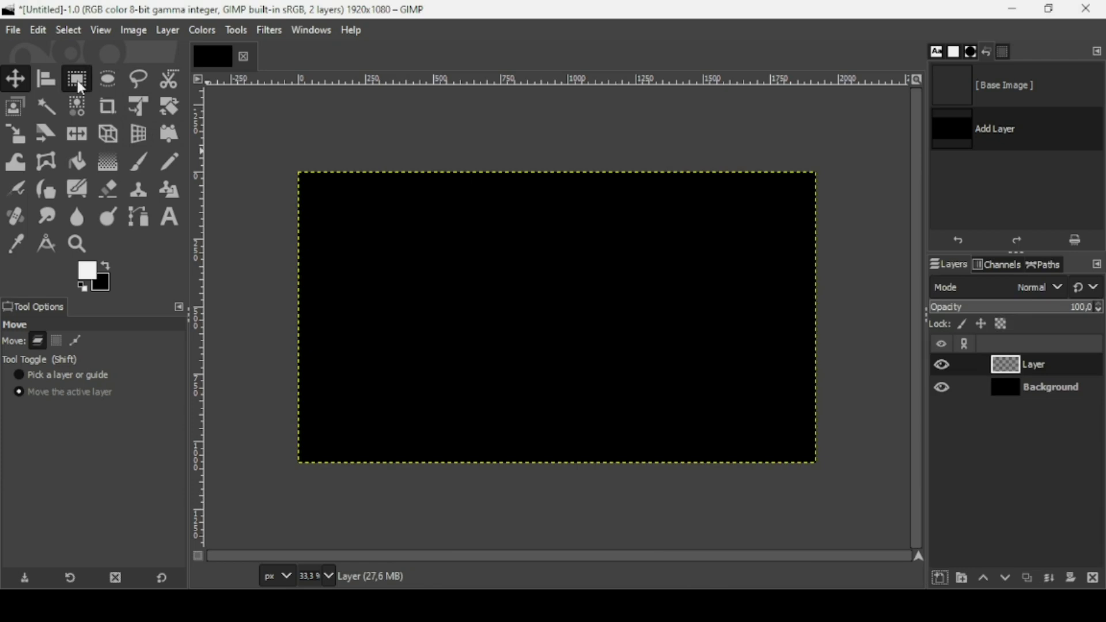
# - Make a square rectangular selection of about 690 × 690 px near the middle of the canvas
pyautogui.press('r')
pyautogui.click(507, 255)
pyautogui.moveTo(444, 222); pyautogui.dragTo(570, 323)
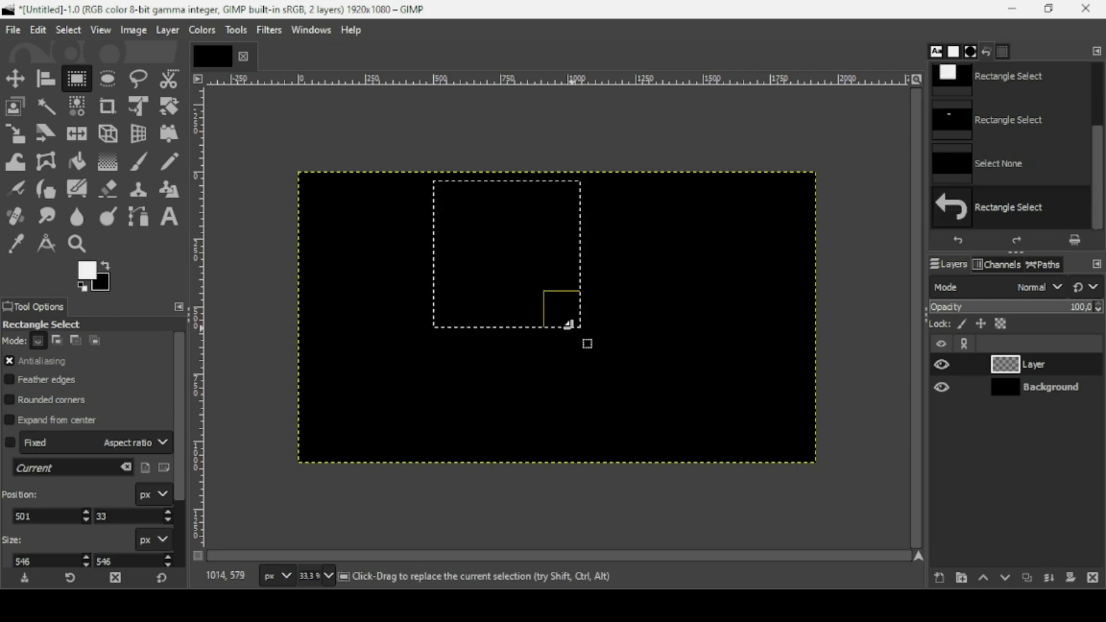
pyautogui.moveTo(532, 269); pyautogui.dragTo(623, 322)
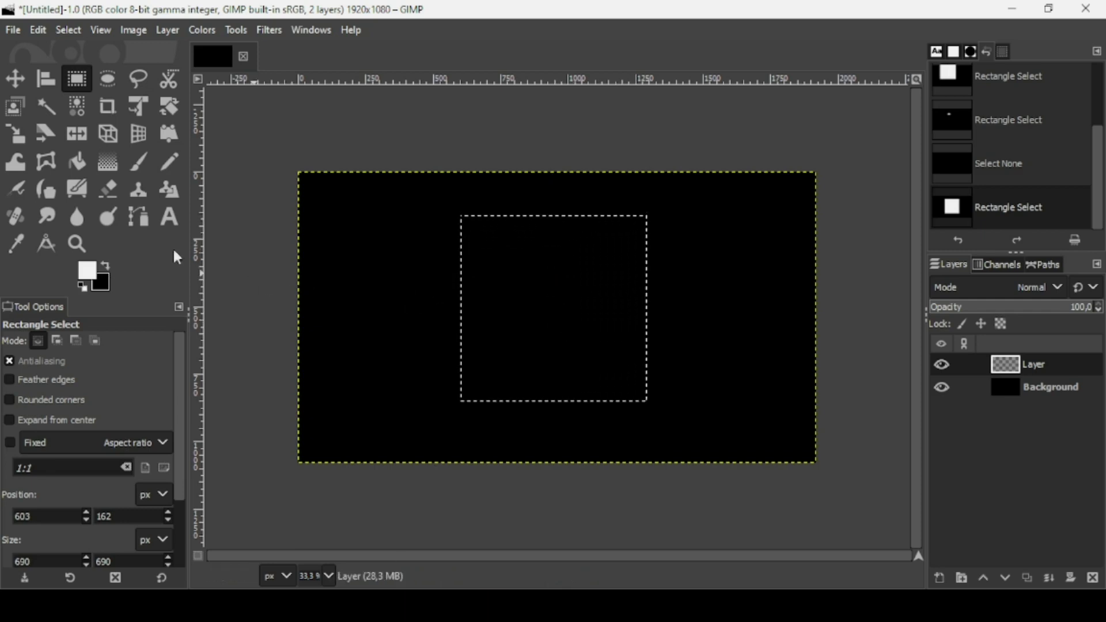
# - Stroke the square selection with a 10 px solid white line using the Line dash preset
pyautogui.click(41, 30)
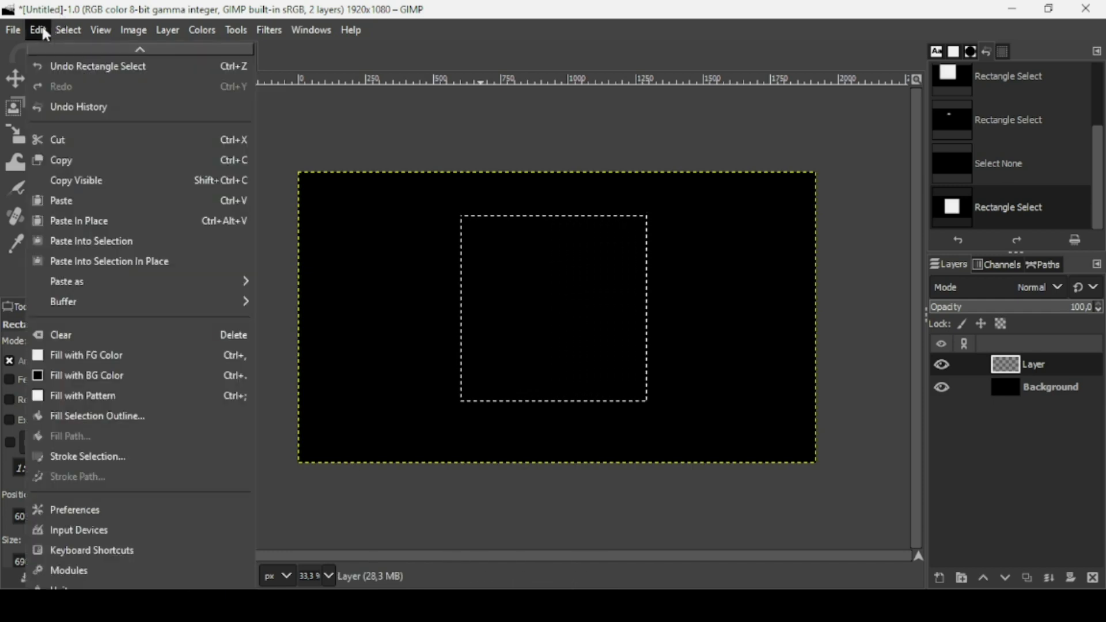
pyautogui.moveTo(101, 309)
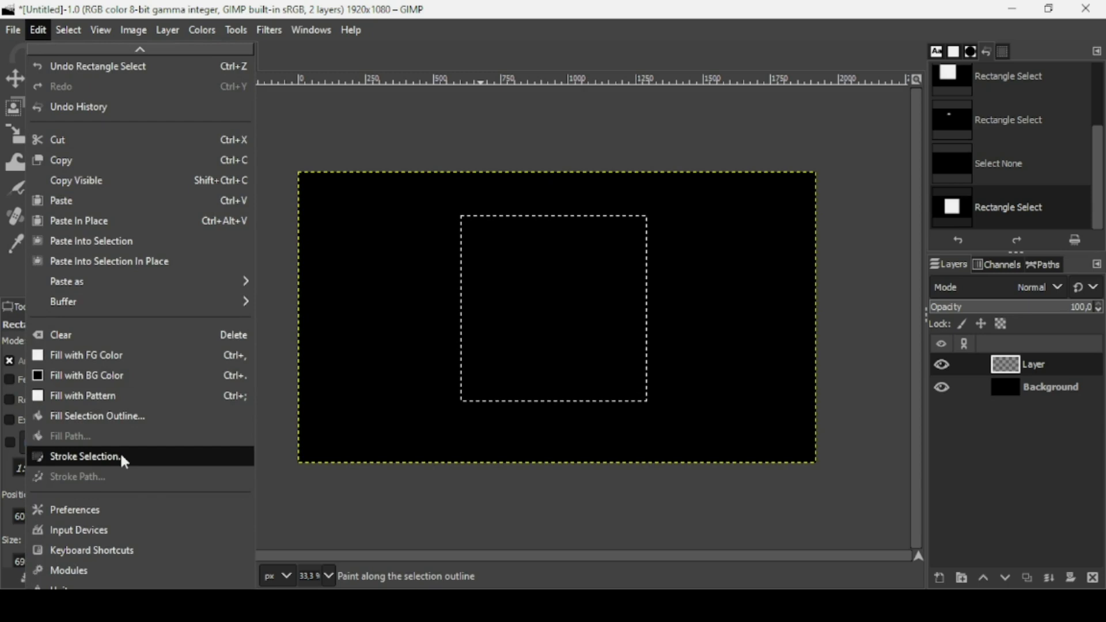
pyautogui.click(120, 454)
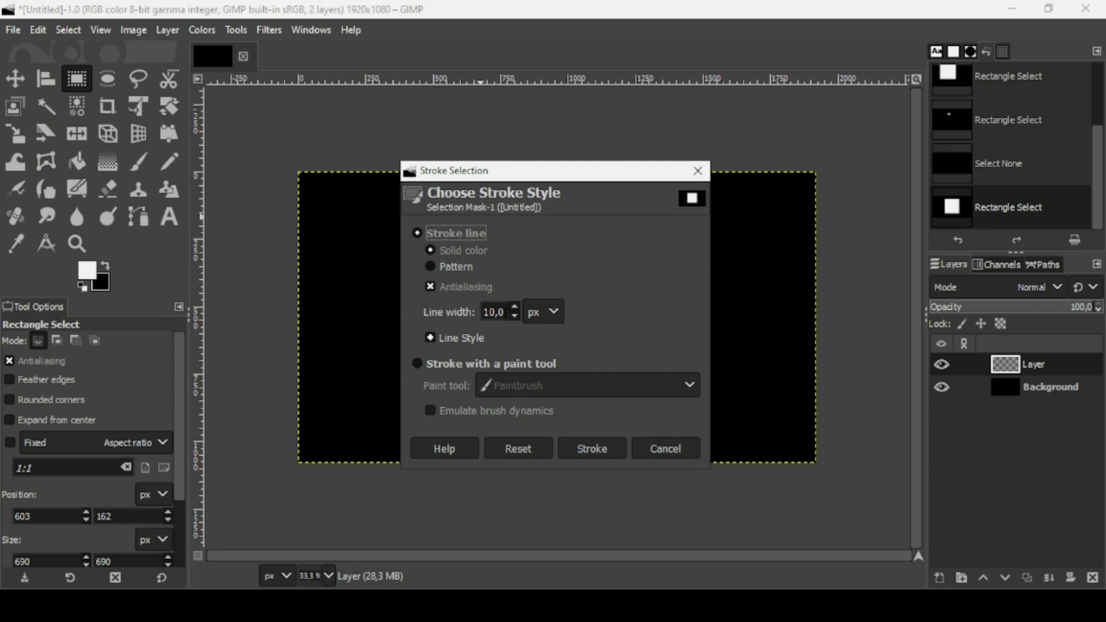
pyautogui.click(434, 336)
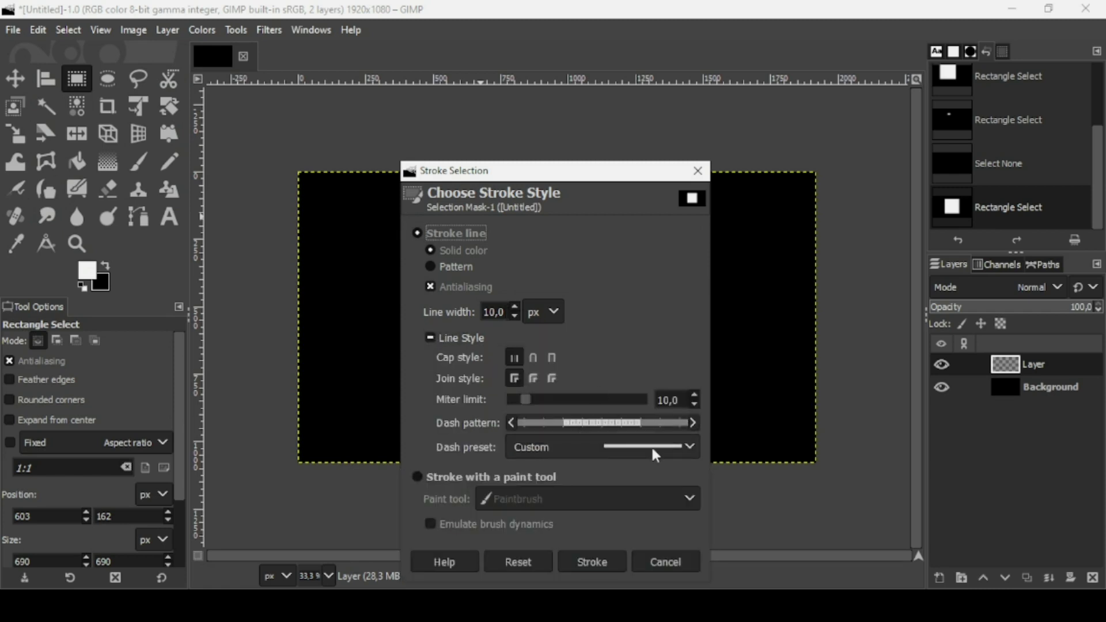
pyautogui.click(652, 447)
pyautogui.click(639, 242)
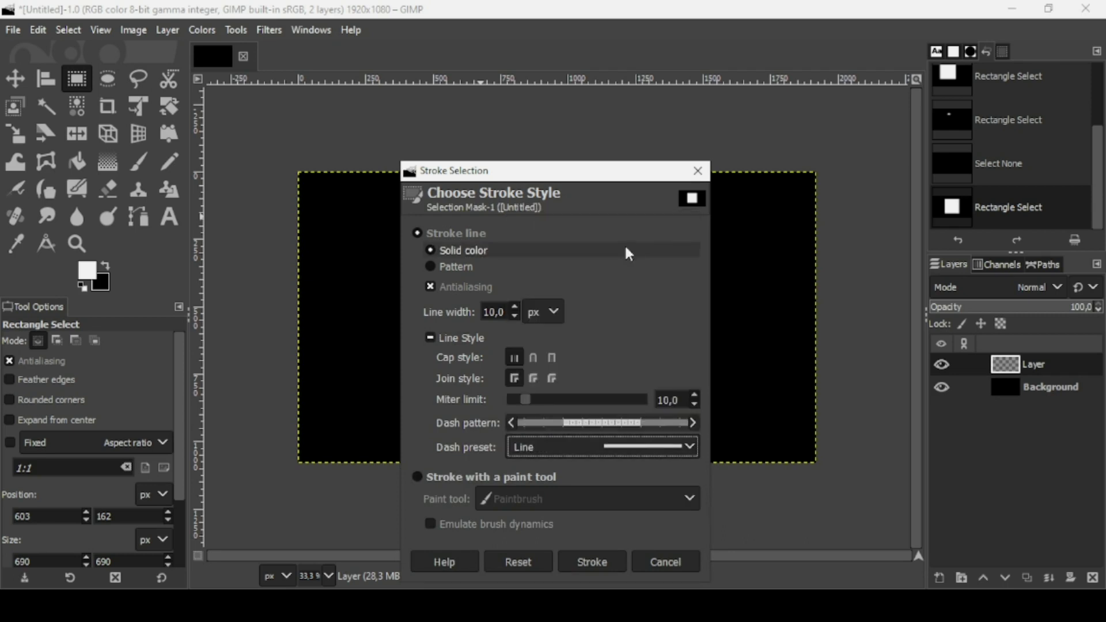
pyautogui.click(592, 561)
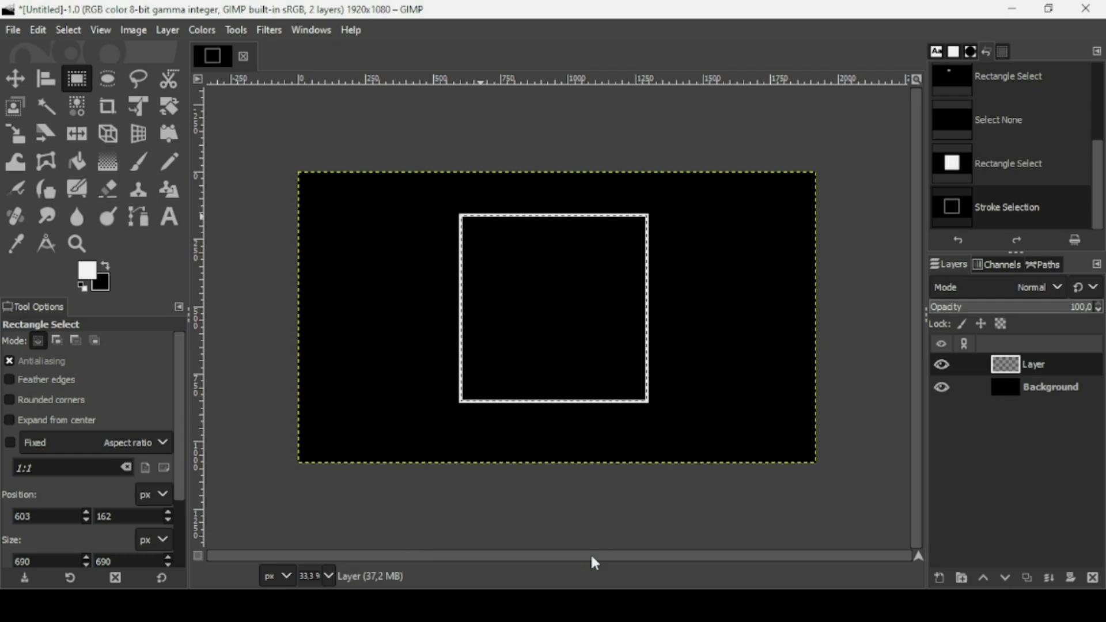
# - Remove the selection and crop the layer to its content
pyautogui.click(68, 28)
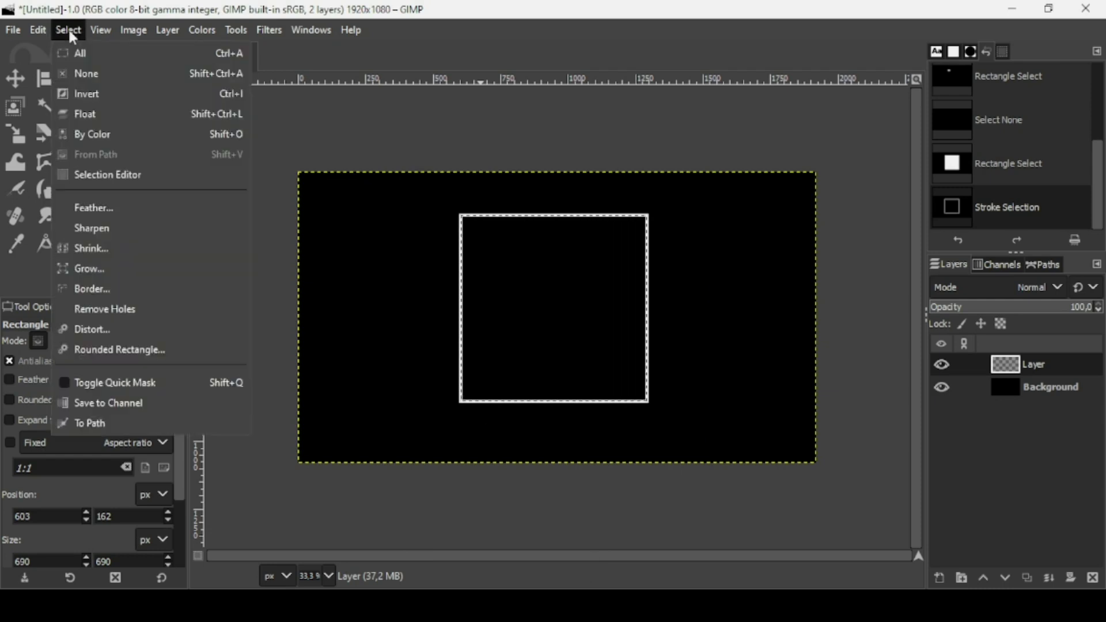
pyautogui.click(82, 71)
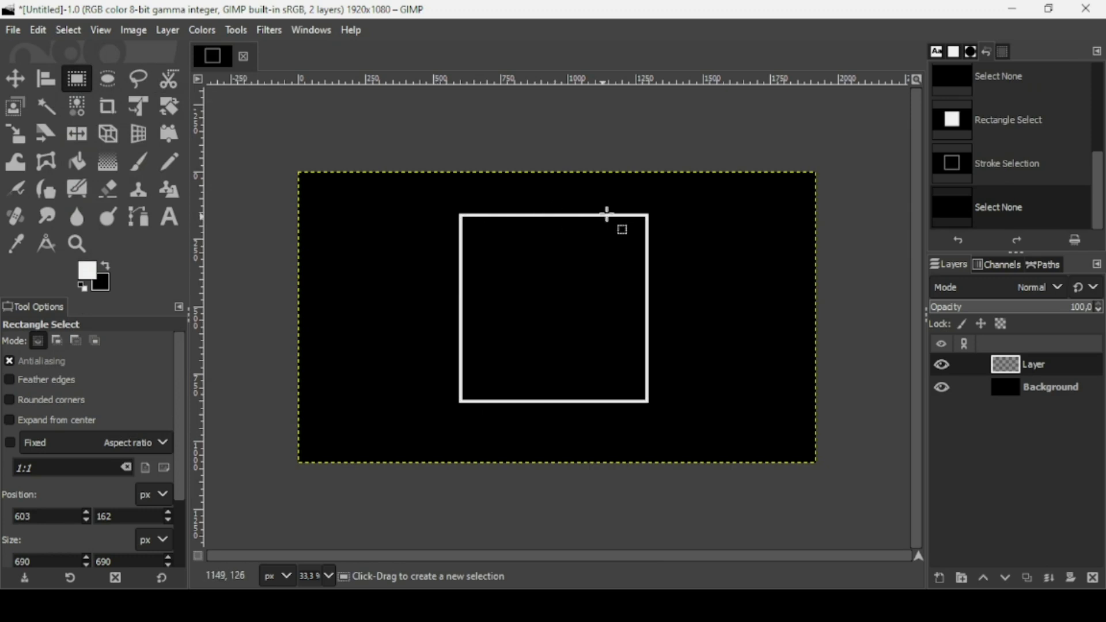
pyautogui.click(166, 31)
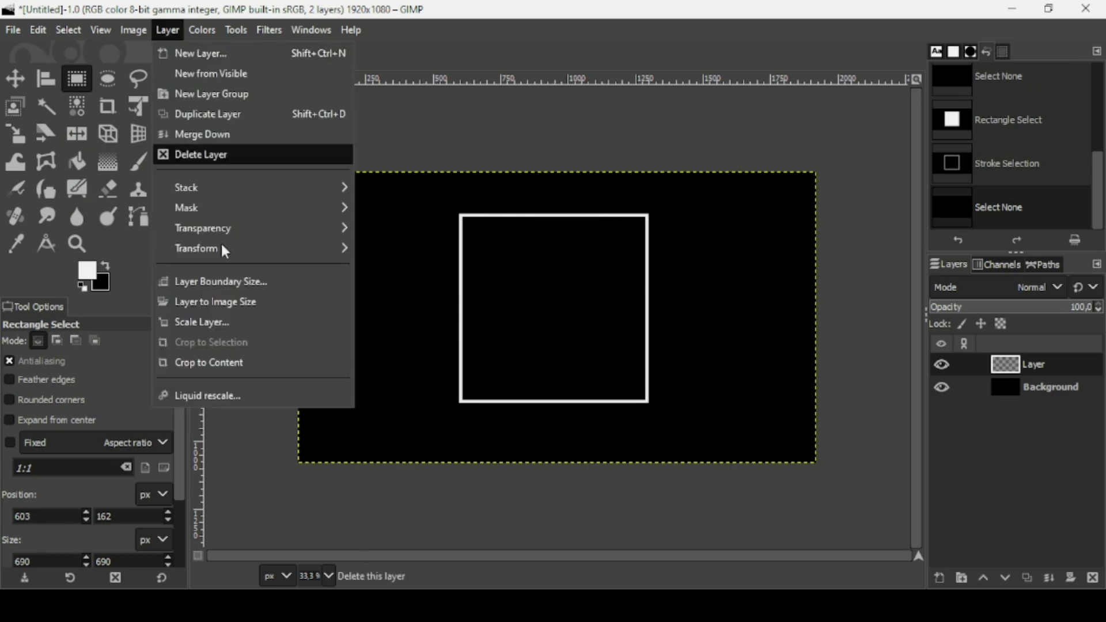
pyautogui.click(225, 358)
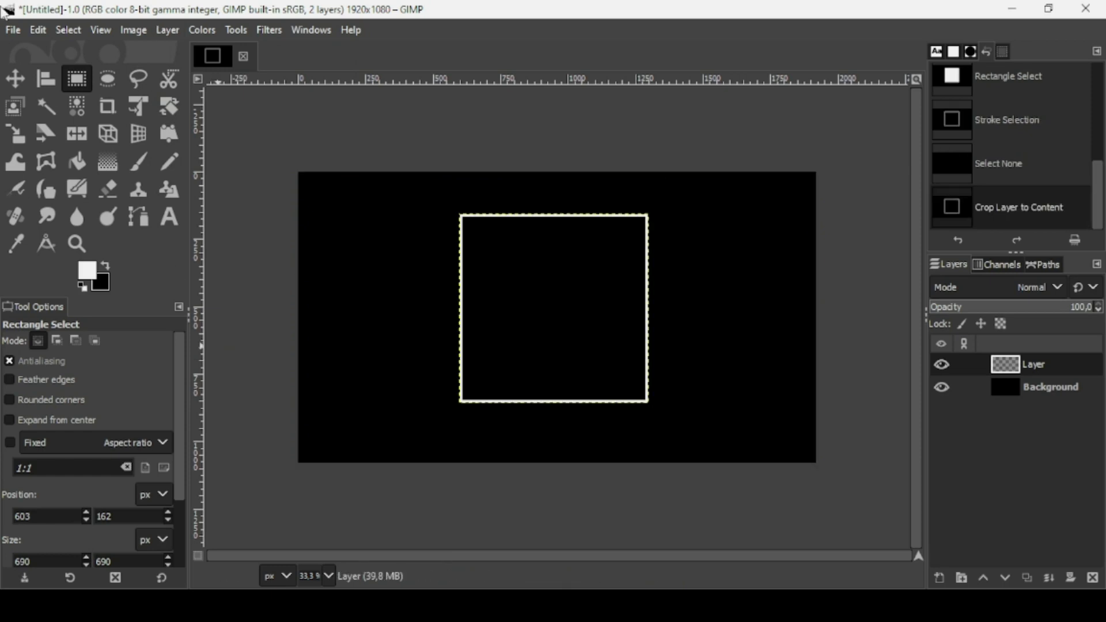
# - Centre the square outline horizontally and vertically relative to the image, then return to the Move tool
pyautogui.click(16, 84)
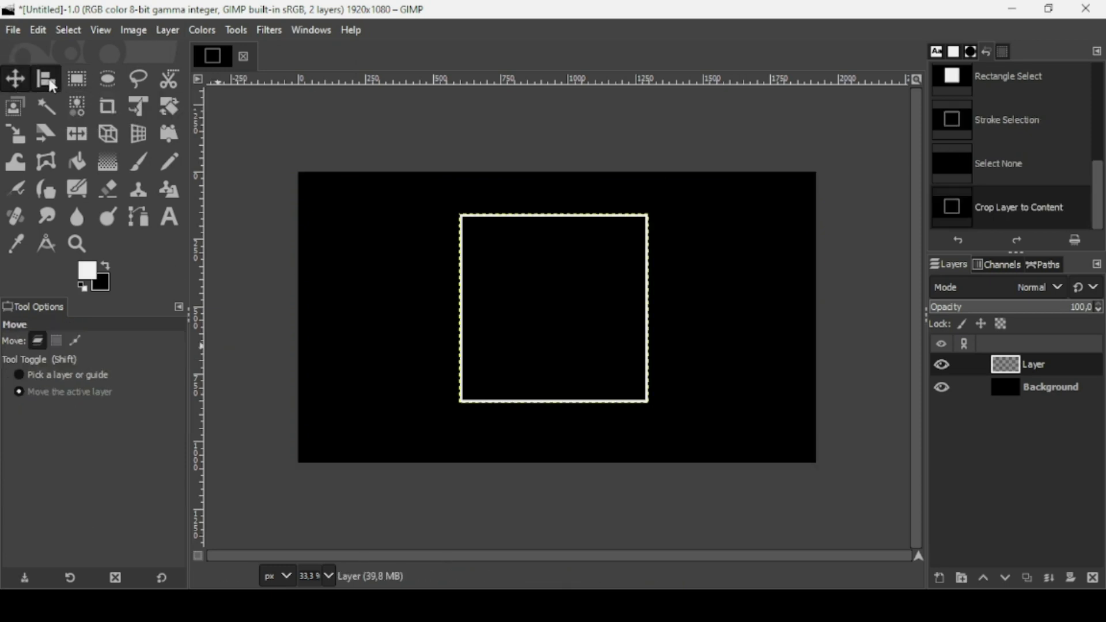
pyautogui.click(639, 285)
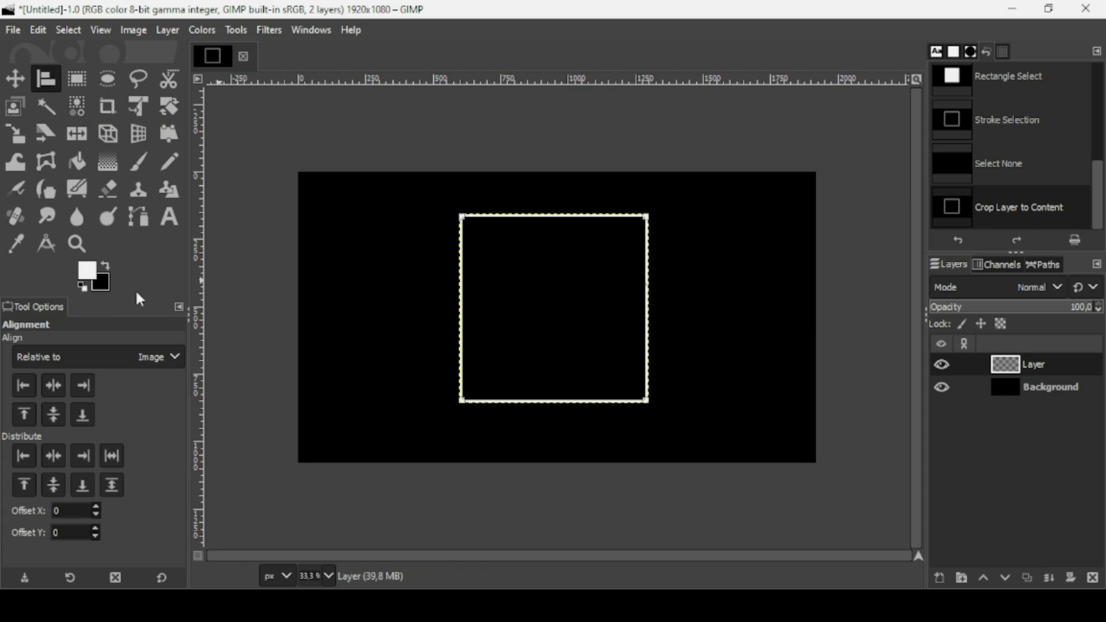
pyautogui.click(54, 385)
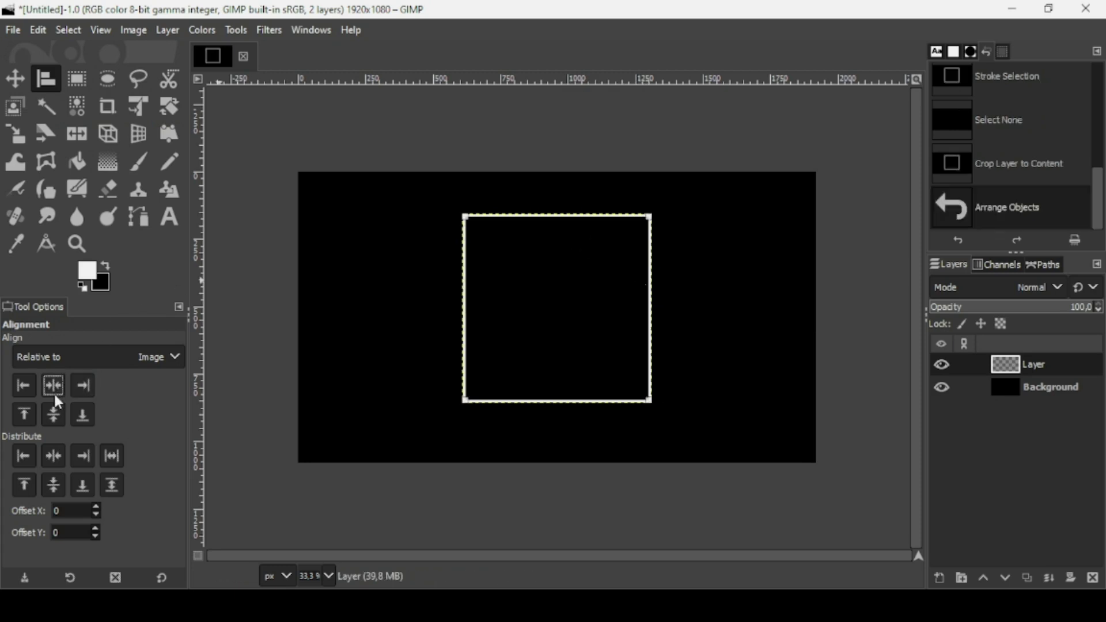
pyautogui.click(57, 413)
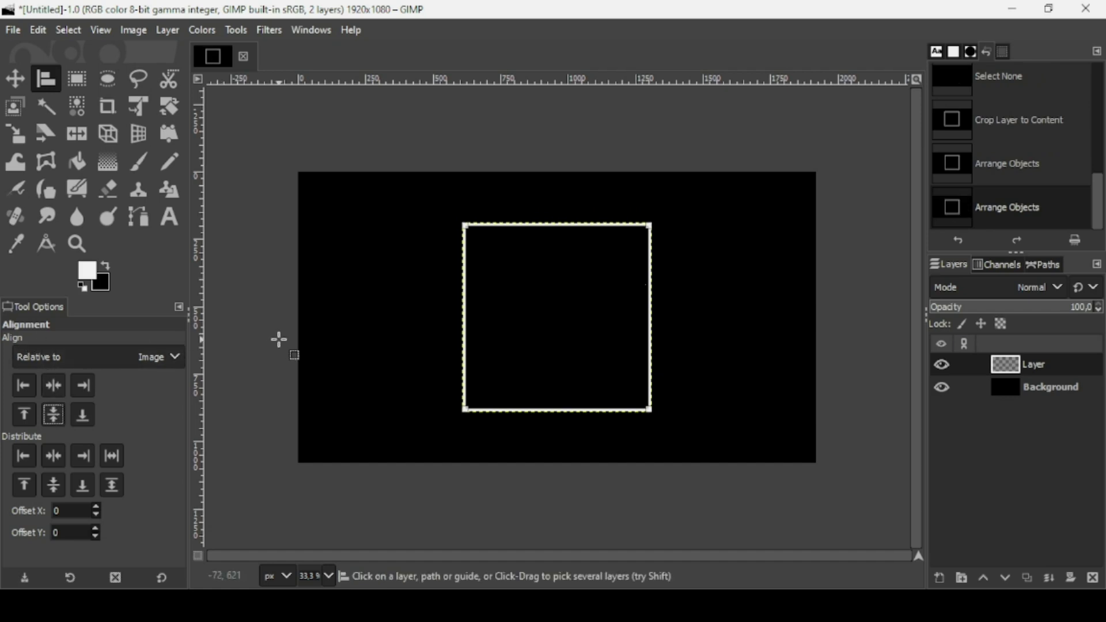
pyautogui.click(16, 79)
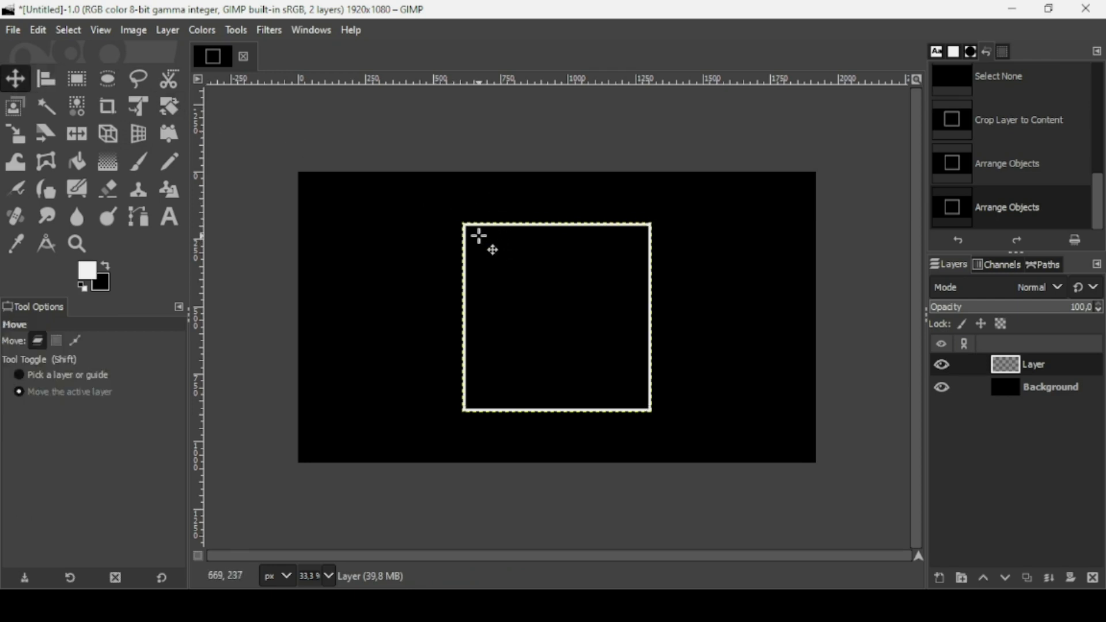
# - Start the Recursive Transform filter on the square's layer and keep its dialog clear of the outline at 50% zoom
pyautogui.click(269, 32)
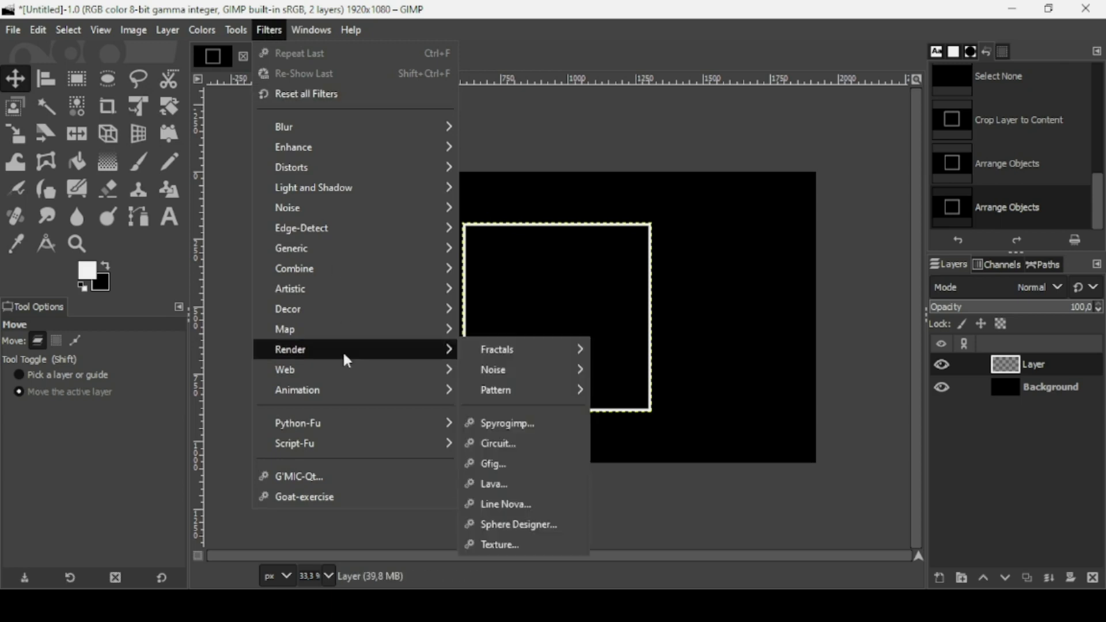
pyautogui.moveTo(342, 334)
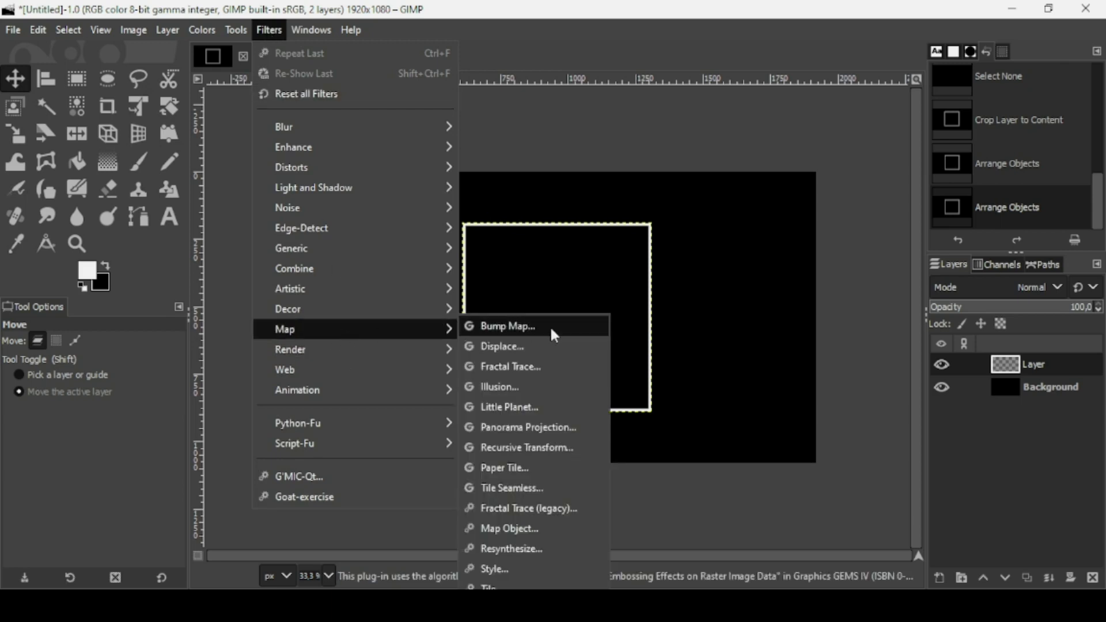
pyautogui.click(549, 448)
pyautogui.click(570, 10)
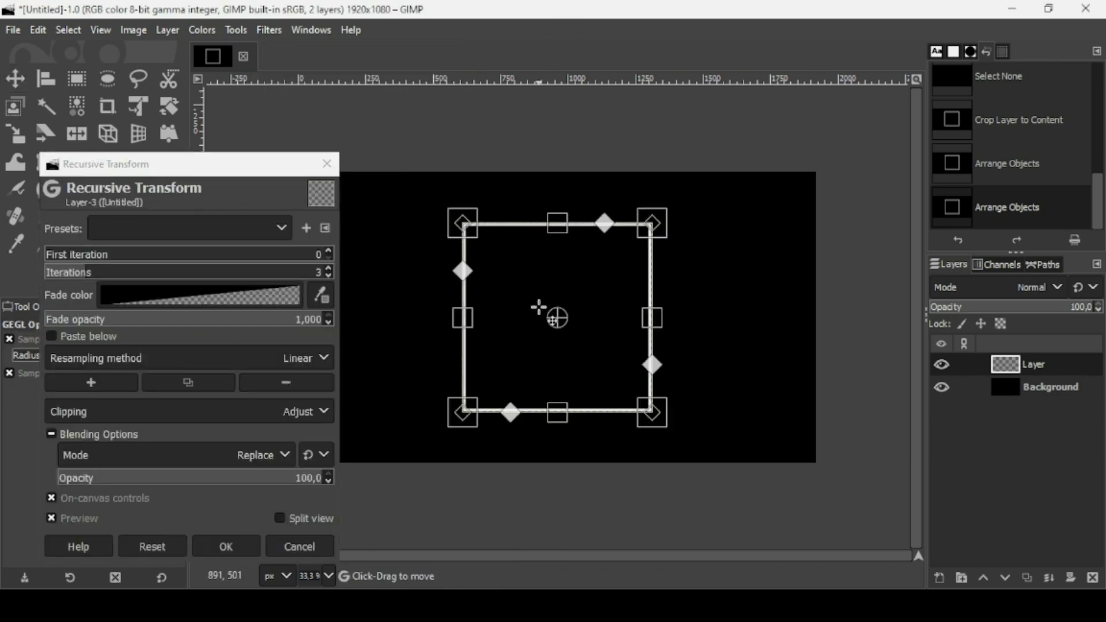
pyautogui.scroll(1, 552, 320)
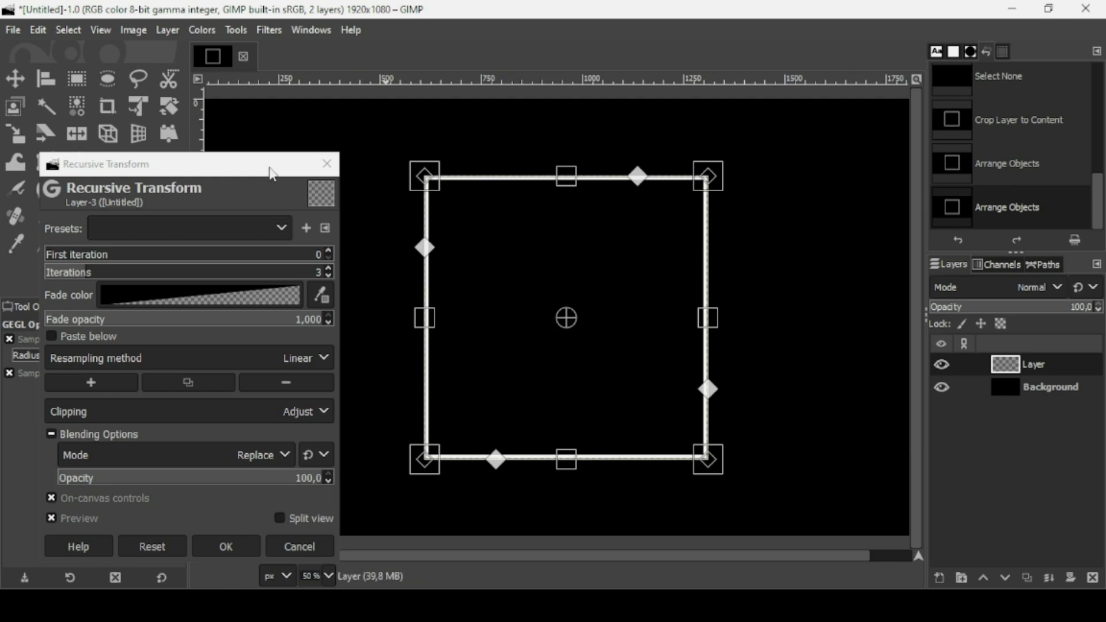
pyautogui.moveTo(268, 164); pyautogui.dragTo(267, 111)
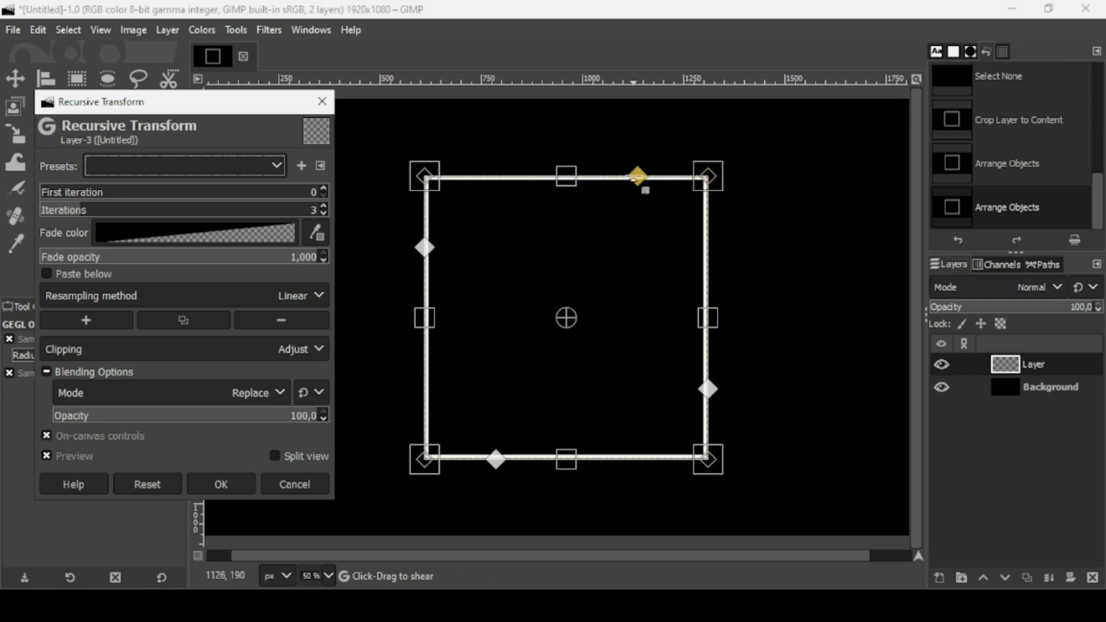
# - Try shearing the square horizontally and rotating it clockwise in Recursive Transform, resetting the filter after each trial
pyautogui.moveTo(636, 177); pyautogui.dragTo(701, 177)
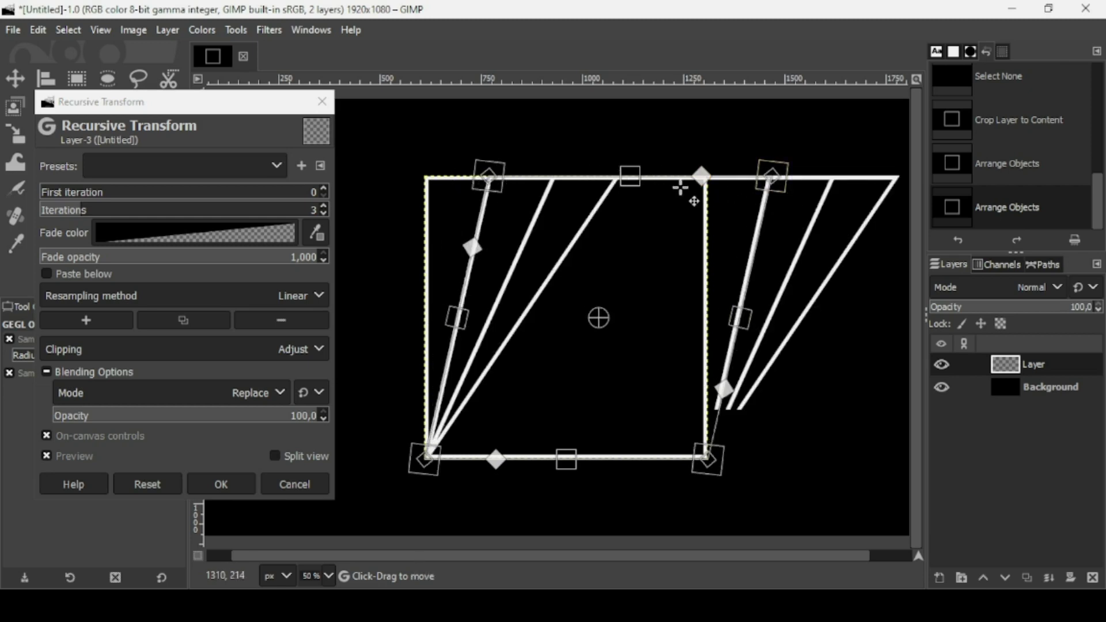
pyautogui.click(156, 482)
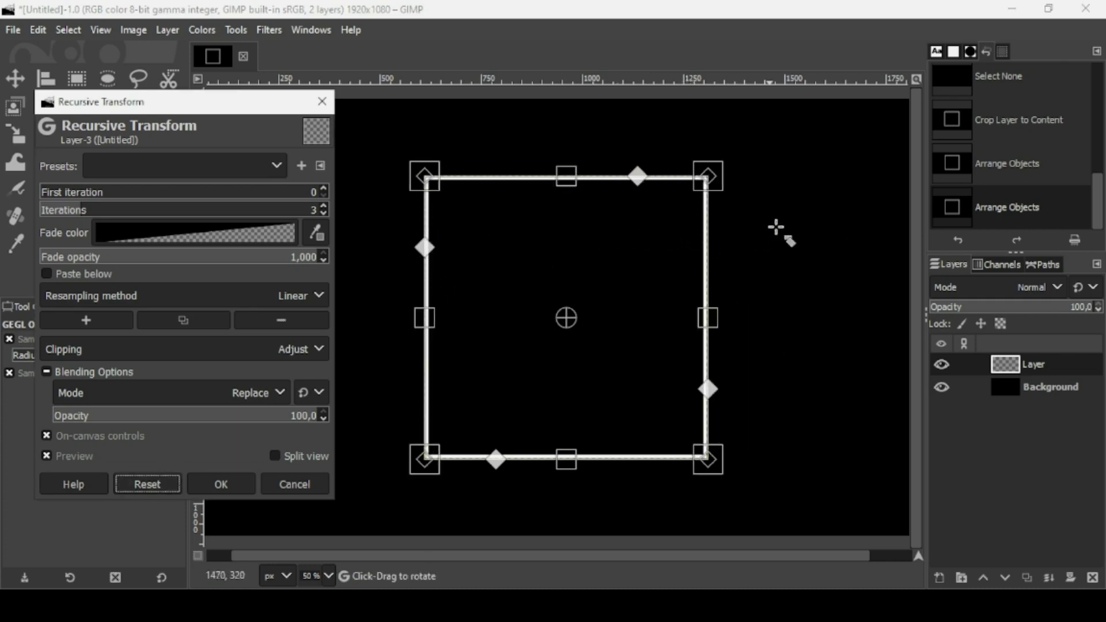
pyautogui.moveTo(763, 242); pyautogui.dragTo(756, 269)
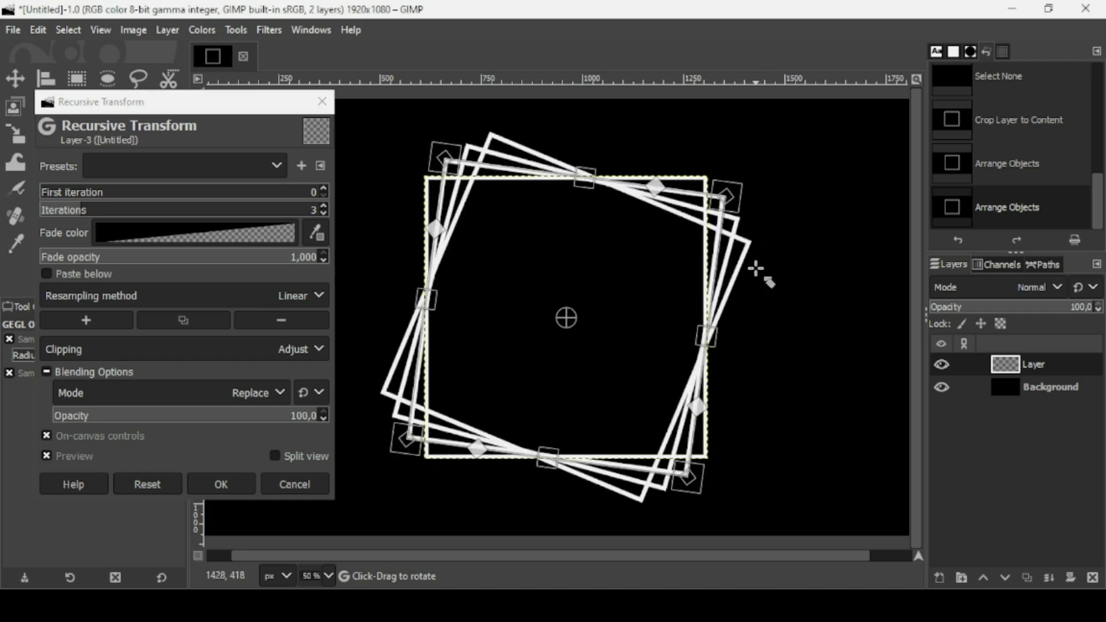
pyautogui.click(152, 482)
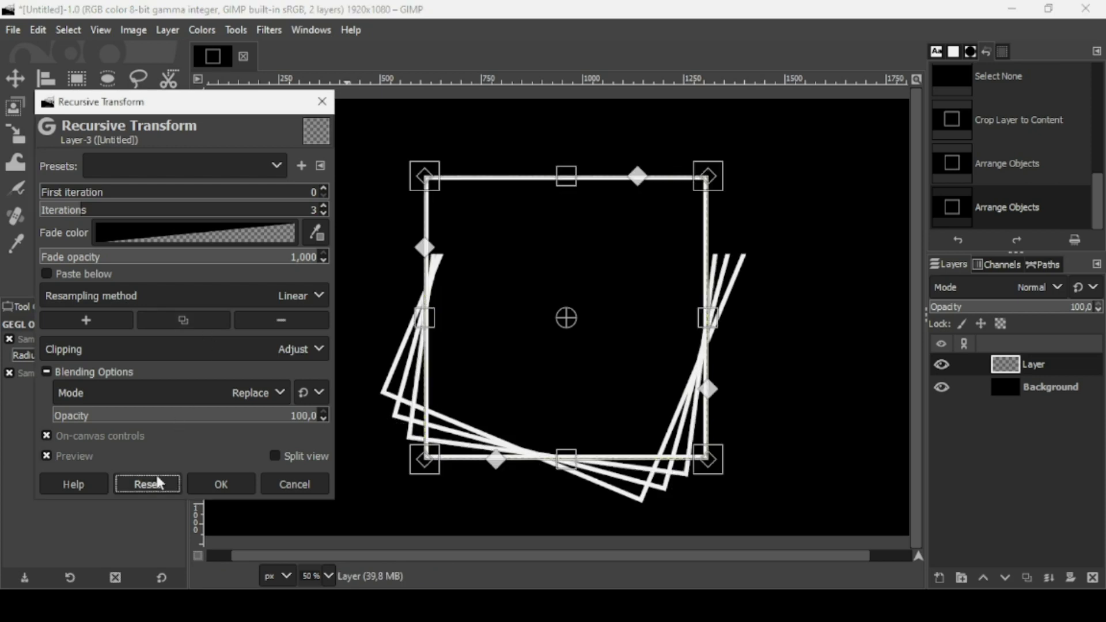
# - Try a perspective change on the square's upper-right corner and a shift to the right, resetting the filter after each trial
pyautogui.moveTo(708, 176); pyautogui.dragTo(760, 174)
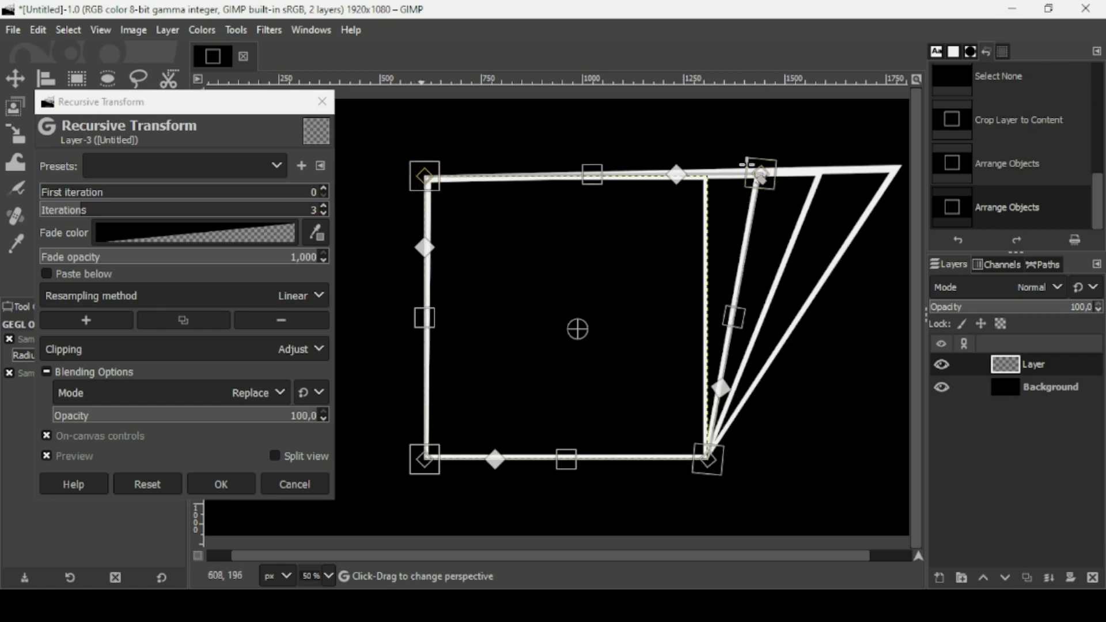
pyautogui.click(148, 484)
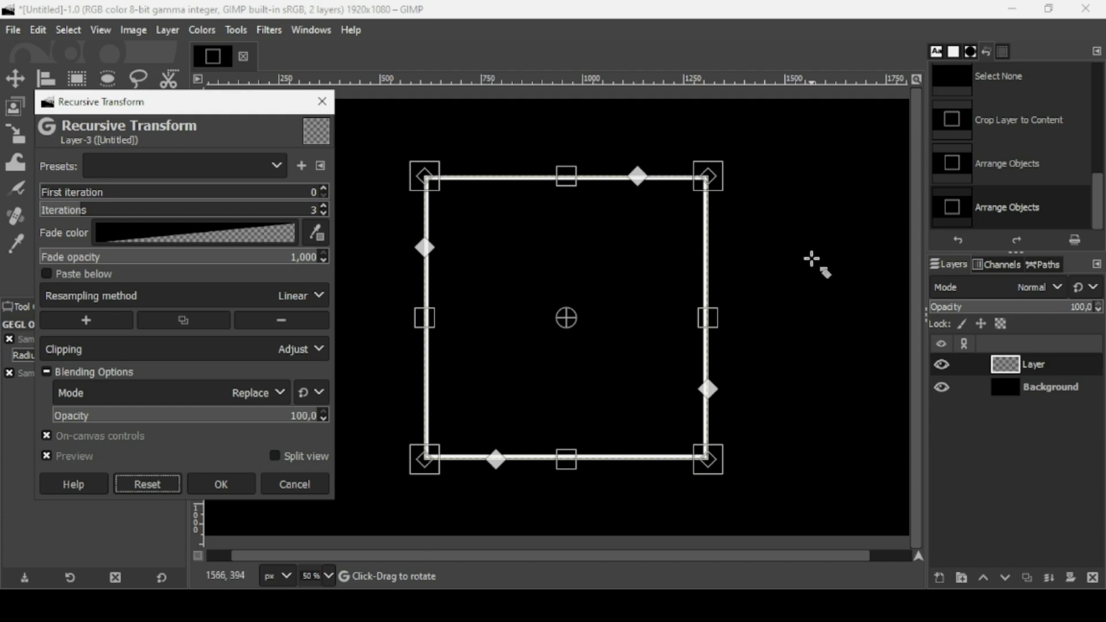
pyautogui.moveTo(634, 245); pyautogui.dragTo(705, 243)
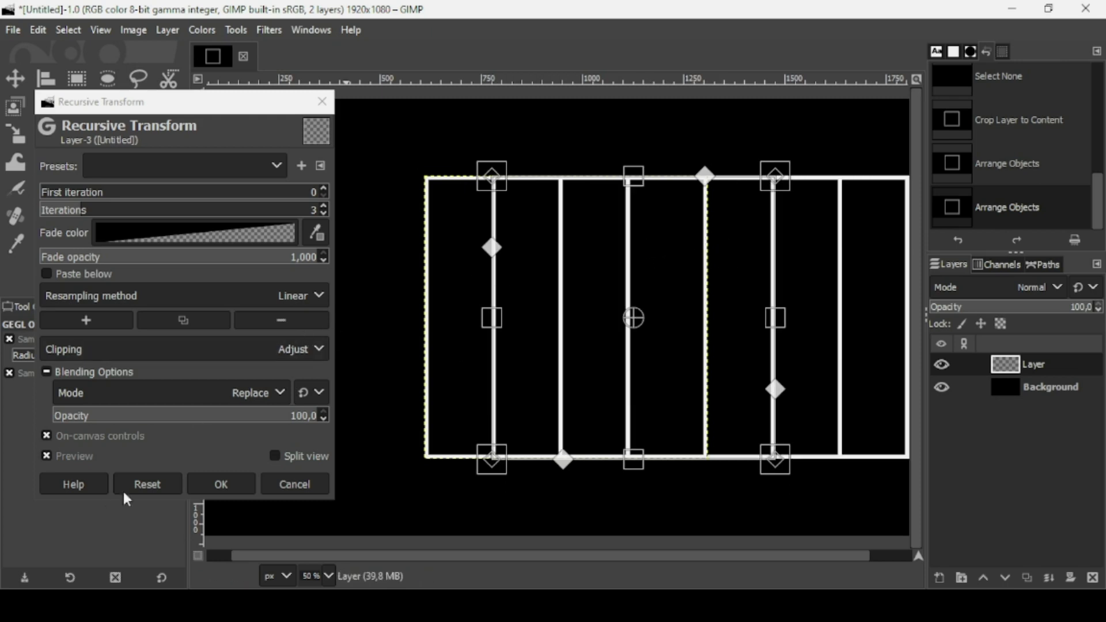
pyautogui.click(156, 481)
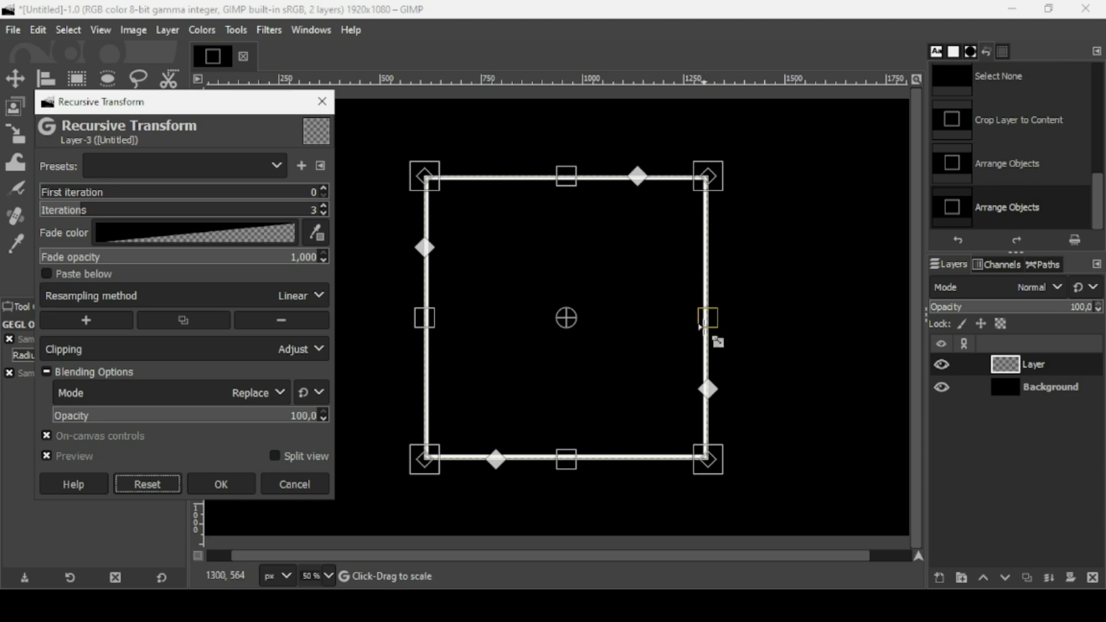
# - Try scaling the square outward with 6 iterations, pull its right side inward, and reset Recursive Transform
pyautogui.moveTo(706, 318); pyautogui.dragTo(723, 320)
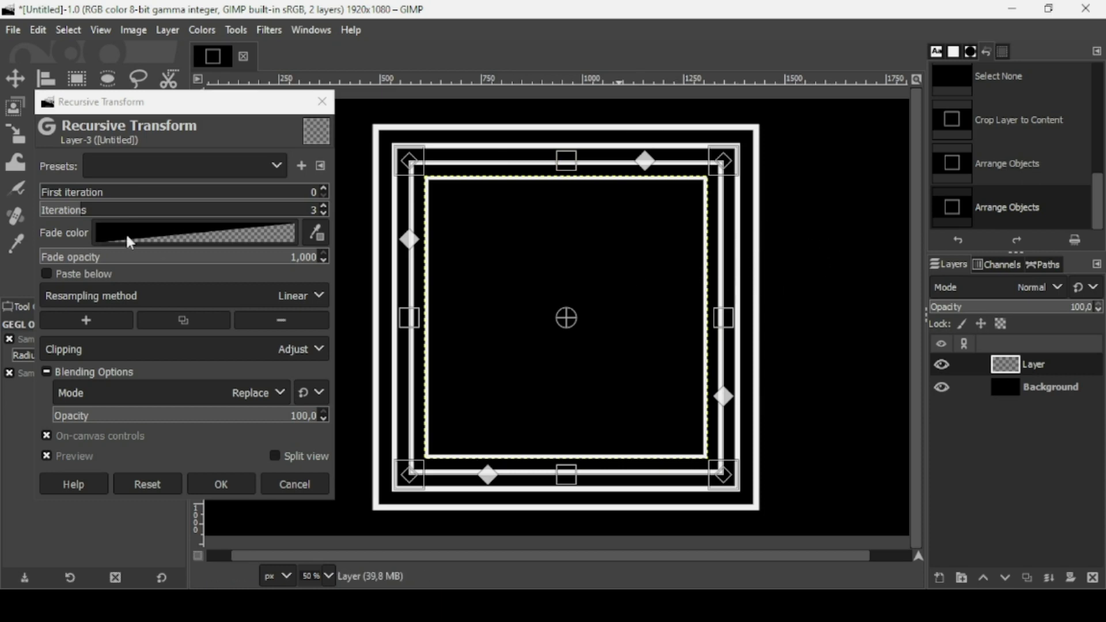
pyautogui.click(124, 210)
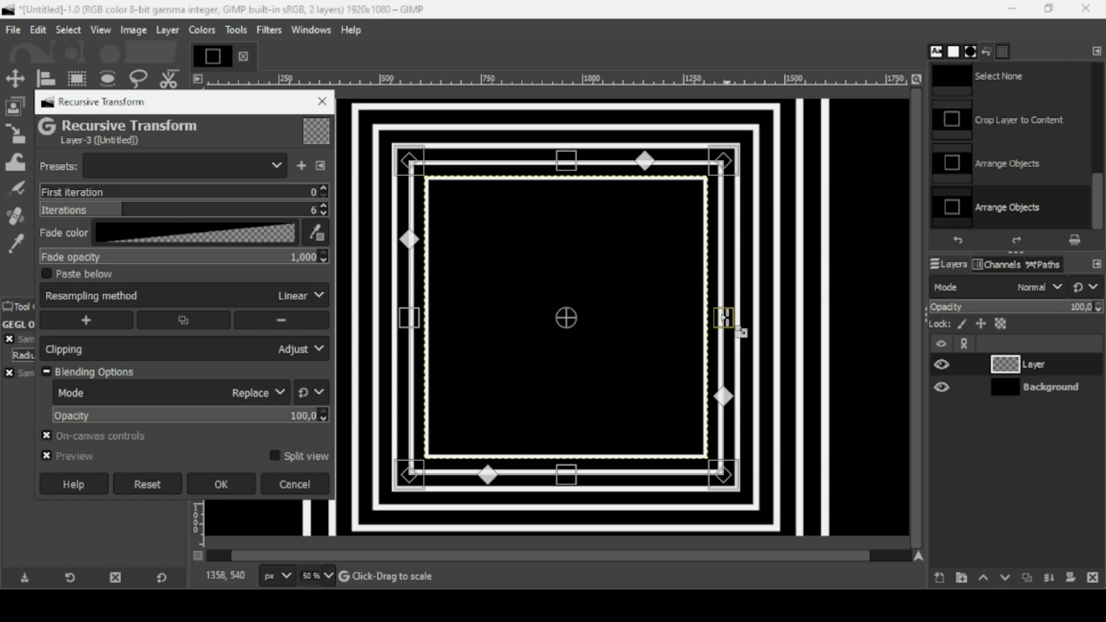
pyautogui.moveTo(721, 316); pyautogui.dragTo(694, 315)
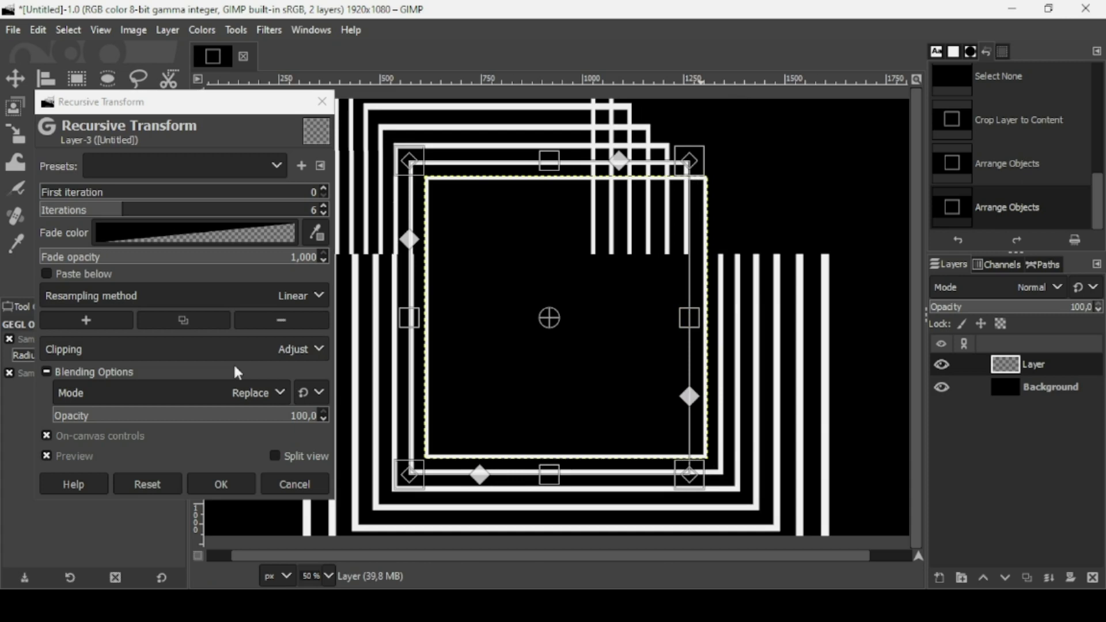
pyautogui.click(140, 486)
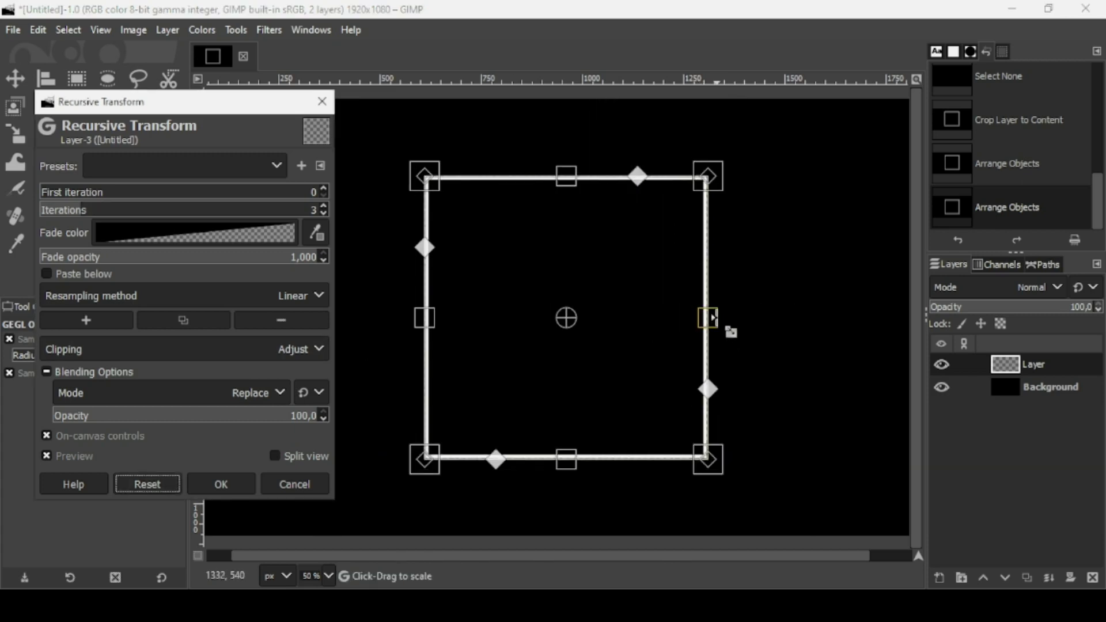
# - Try nesting copies of the square by scaling it slightly inward about its centre with 15 iterations
pyautogui.moveTo(713, 316)
pyautogui.mouseDown()
pyautogui.moveTo(655, 316)
pyautogui.moveTo(693, 320)
pyautogui.mouseUp()
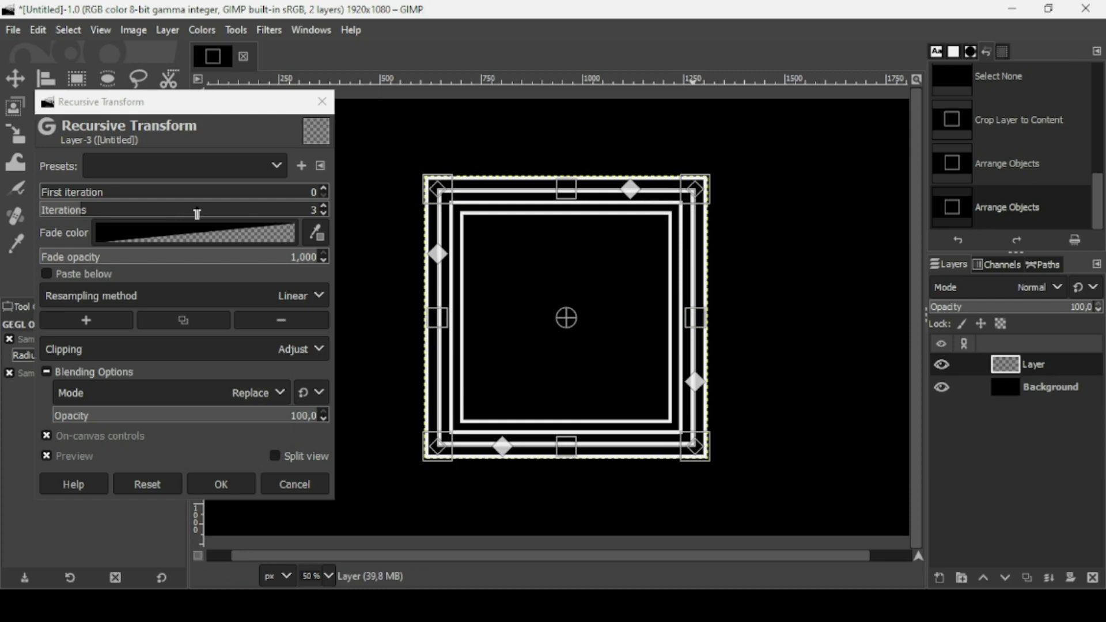
pyautogui.click(207, 214)
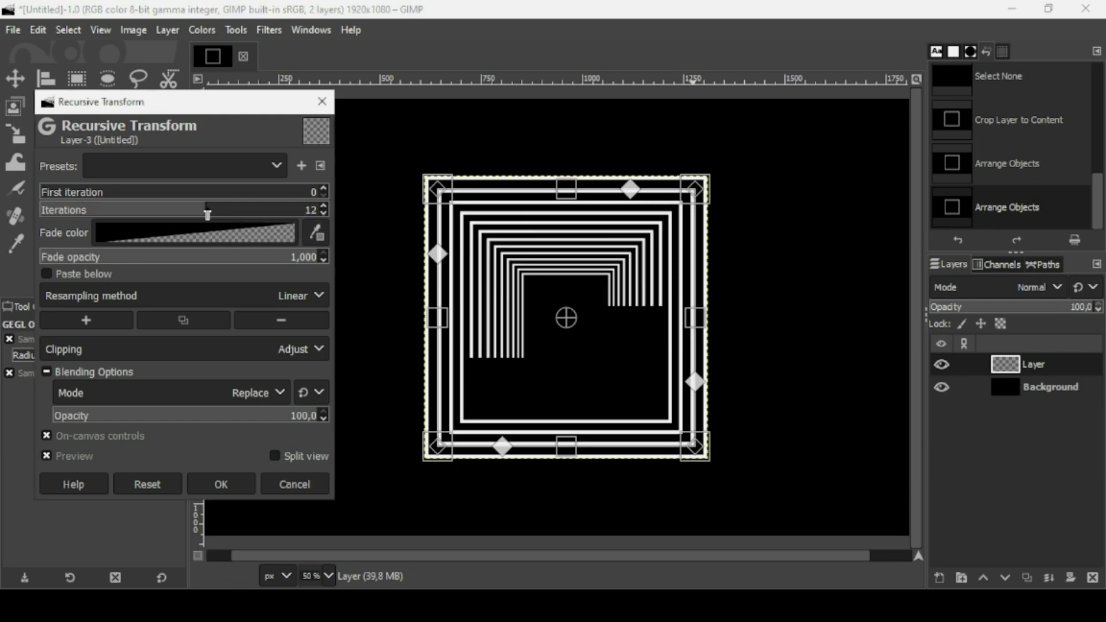
pyautogui.scroll(3, 207, 211)
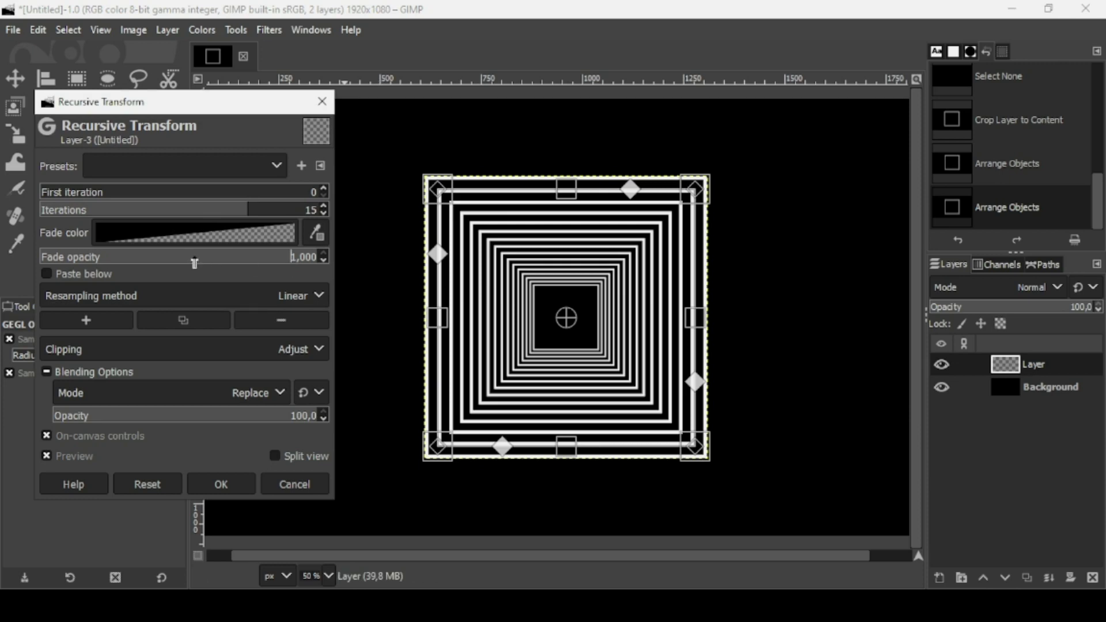
# - Try a fade opacity of 0.640 on the nested squares, then restore it to 1
pyautogui.click(216, 257)
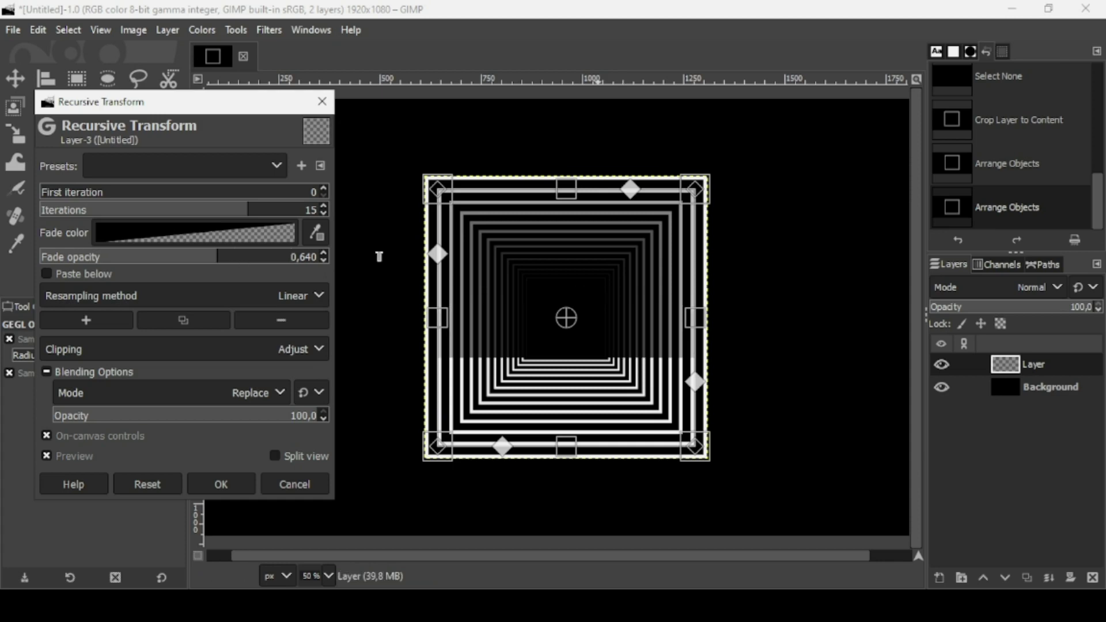
pyautogui.write('1')
pyautogui.press('Return')
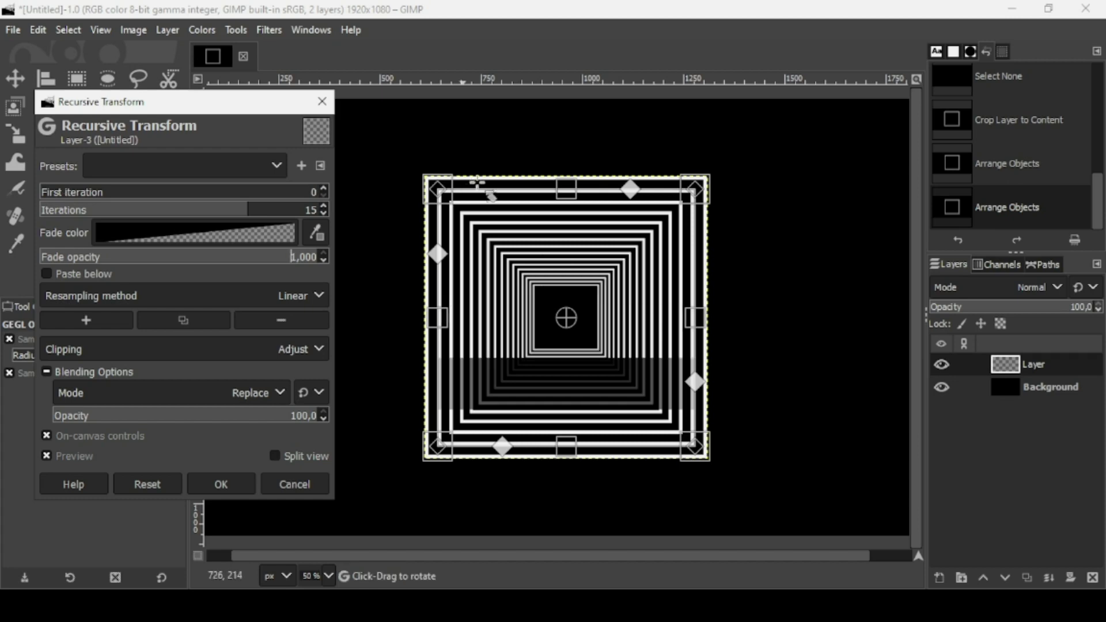
# - Try a first iteration of 2 on the nested squares, then reset Recursive Transform
pyautogui.click(324, 188)
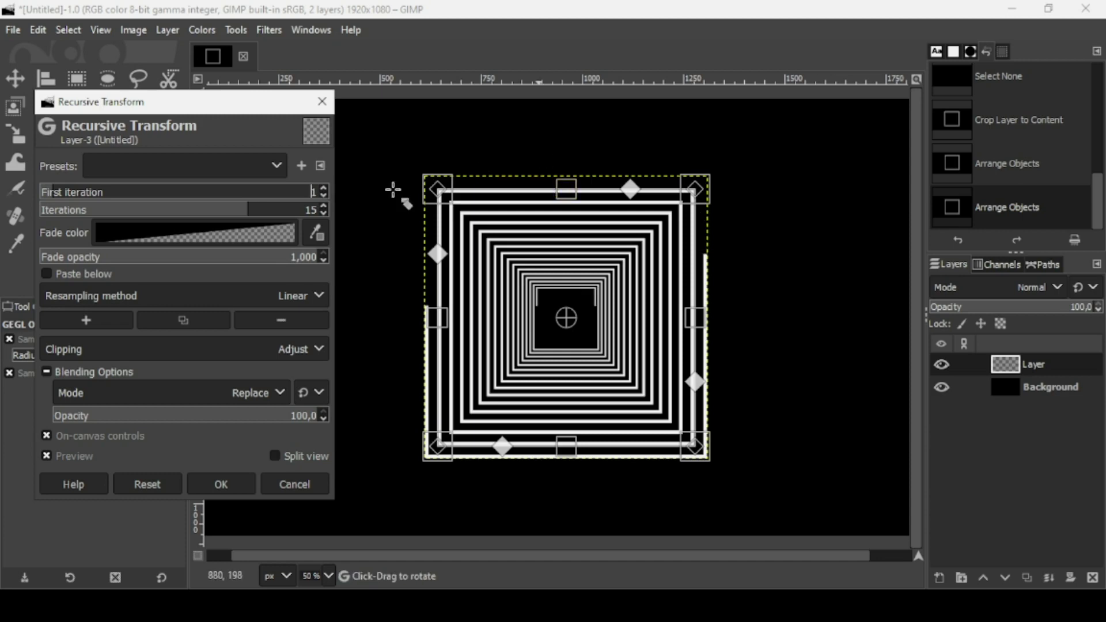
pyautogui.click(323, 188)
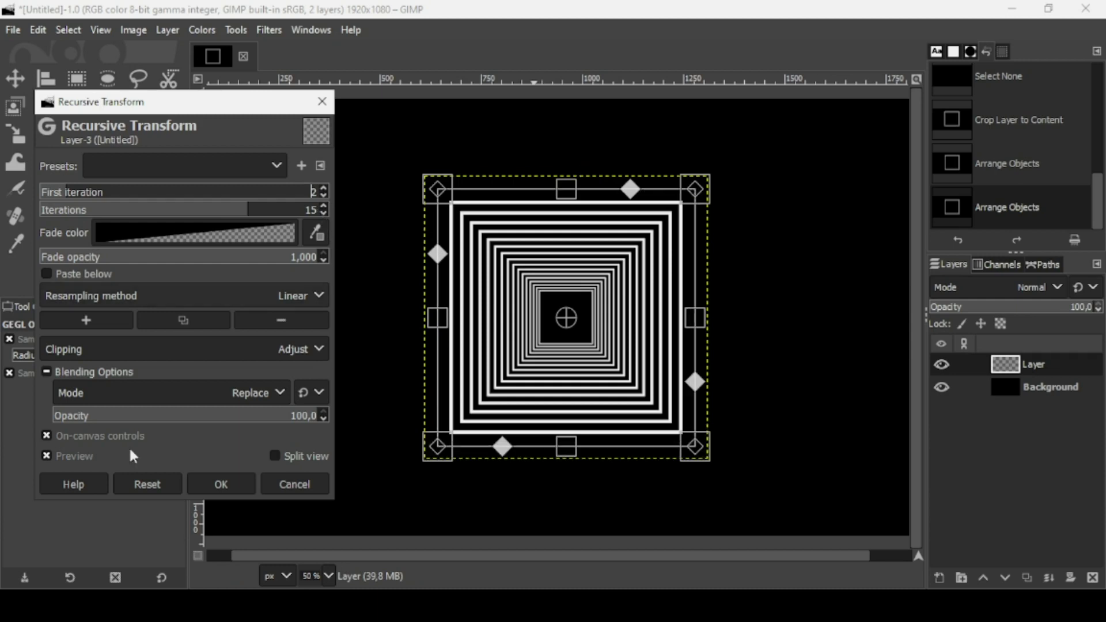
pyautogui.click(149, 484)
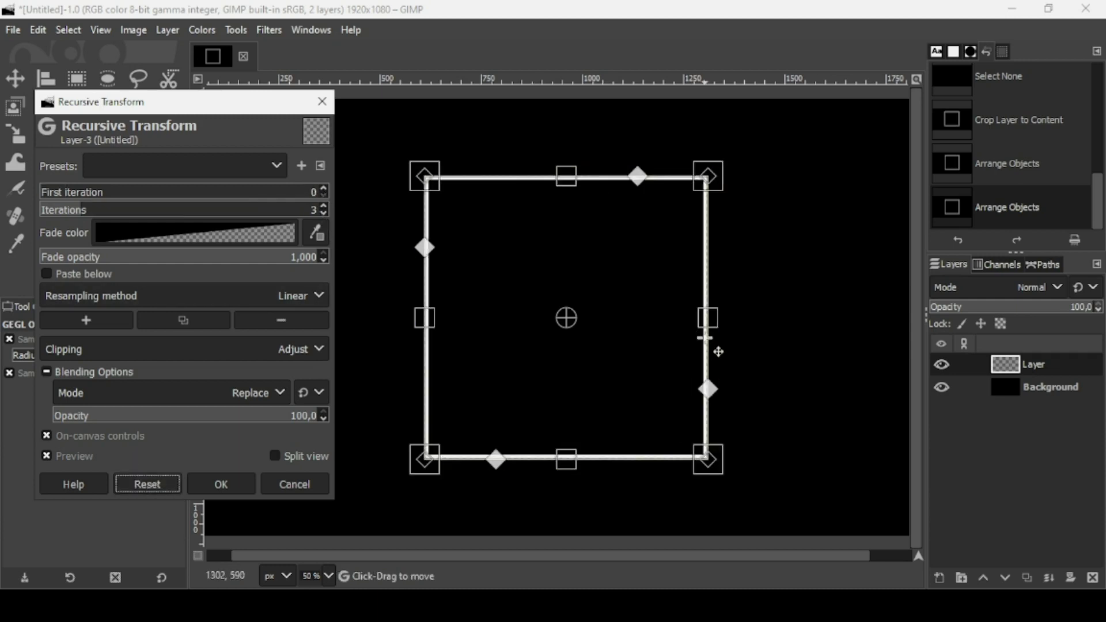
# - Scale the square slightly inward about its centre and set Recursive Transform to 17 iterations
pyautogui.click(244, 213)
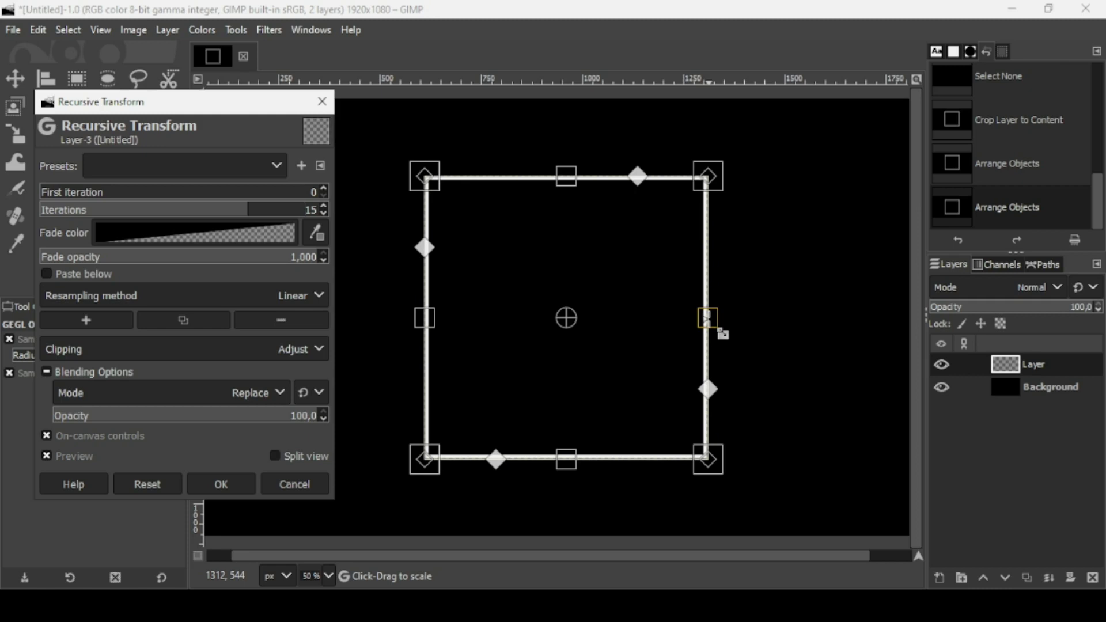
pyautogui.moveTo(708, 321)
pyautogui.mouseDown()
pyautogui.moveTo(679, 317)
pyautogui.moveTo(696, 318)
pyautogui.mouseUp()
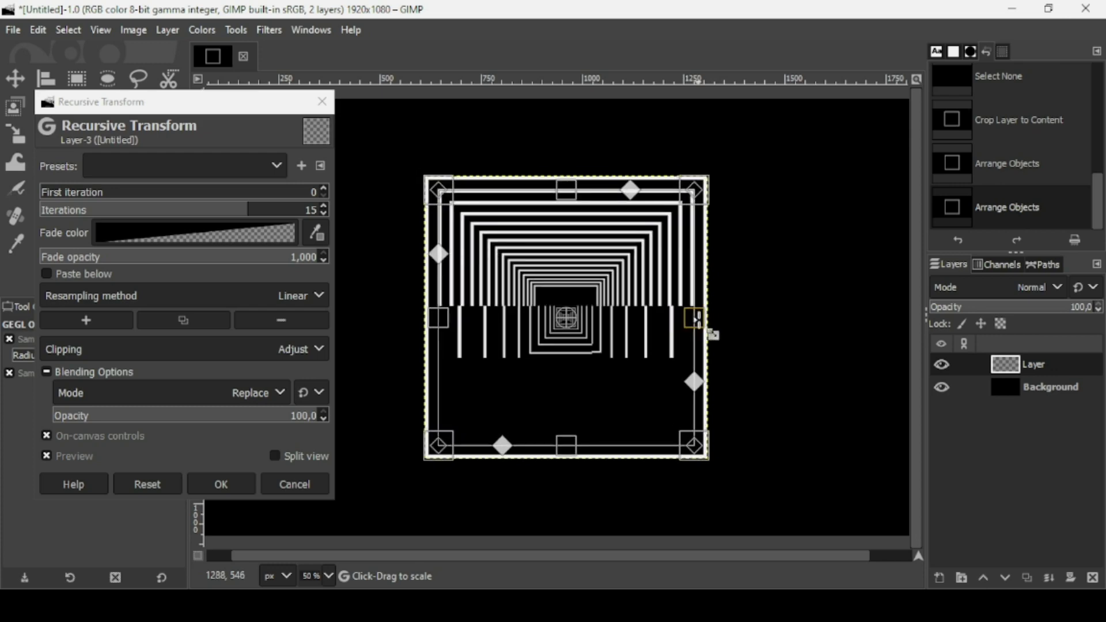
pyautogui.click(281, 214)
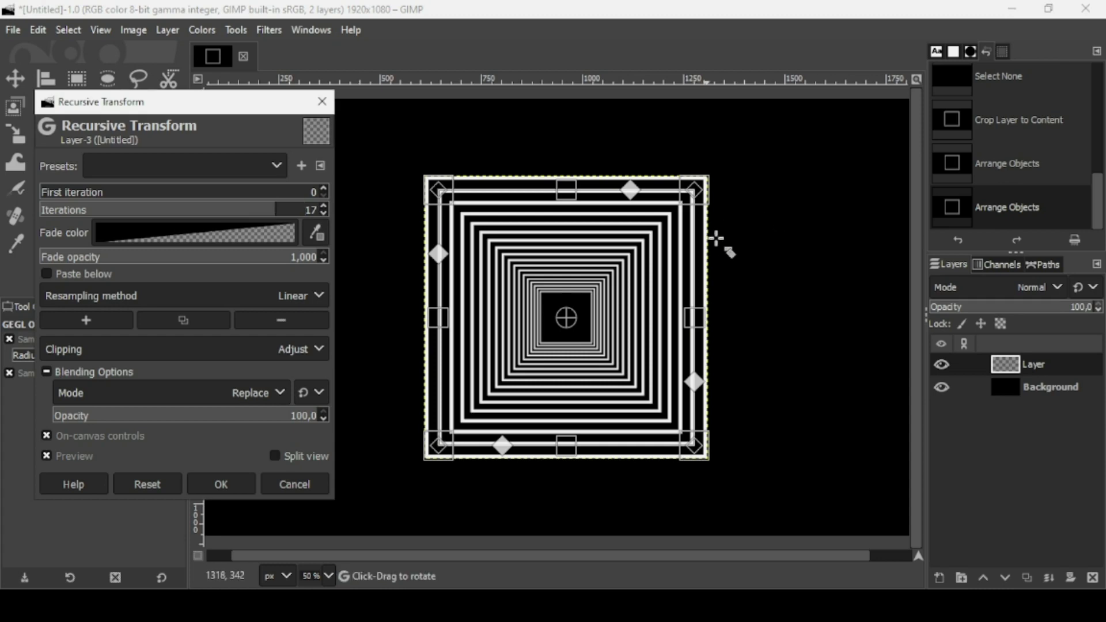
# - Rotate the nested squares slightly clockwise to form a spiral and apply Recursive Transform
pyautogui.moveTo(766, 240); pyautogui.dragTo(734, 252)
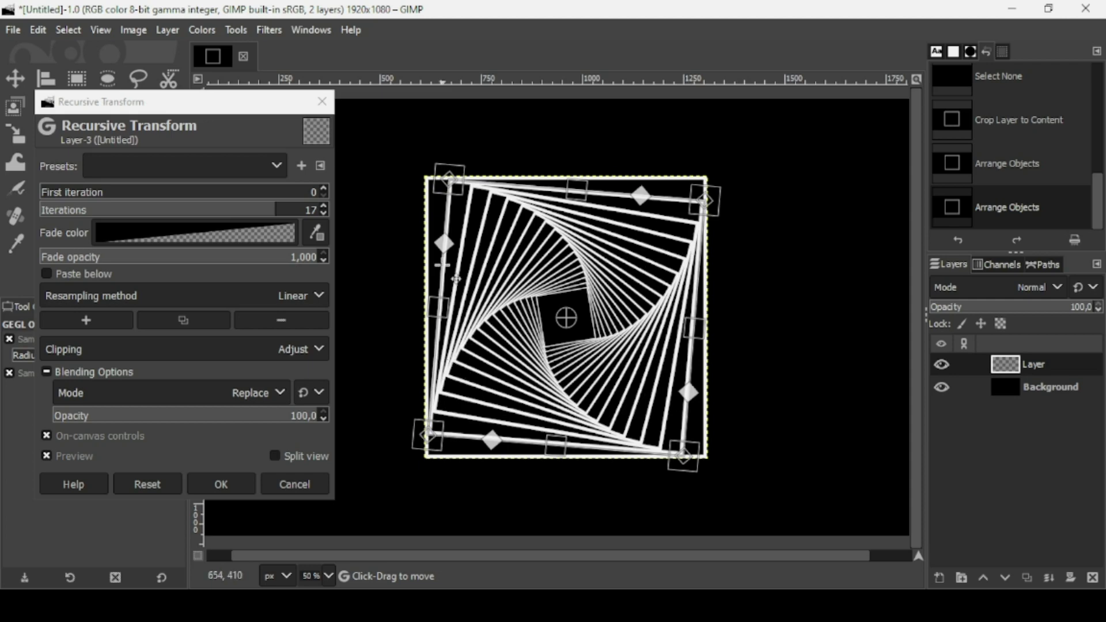
pyautogui.click(225, 482)
pyautogui.press('-')
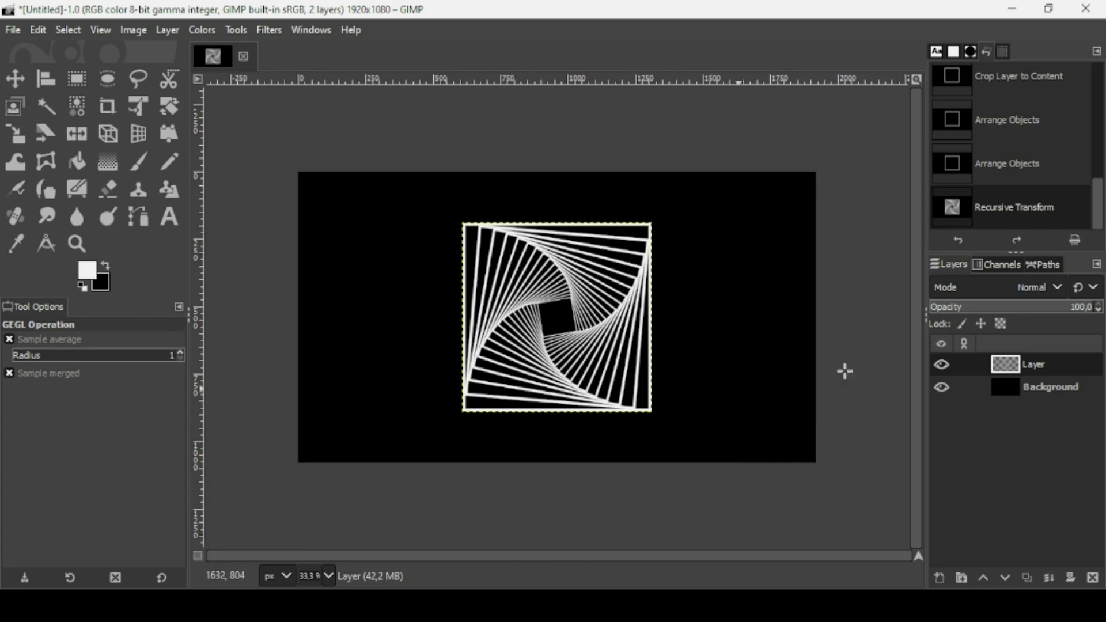
# - Hide the spiral pattern's layer and add a new transparent 1920 × 1080 px layer
pyautogui.click(943, 365)
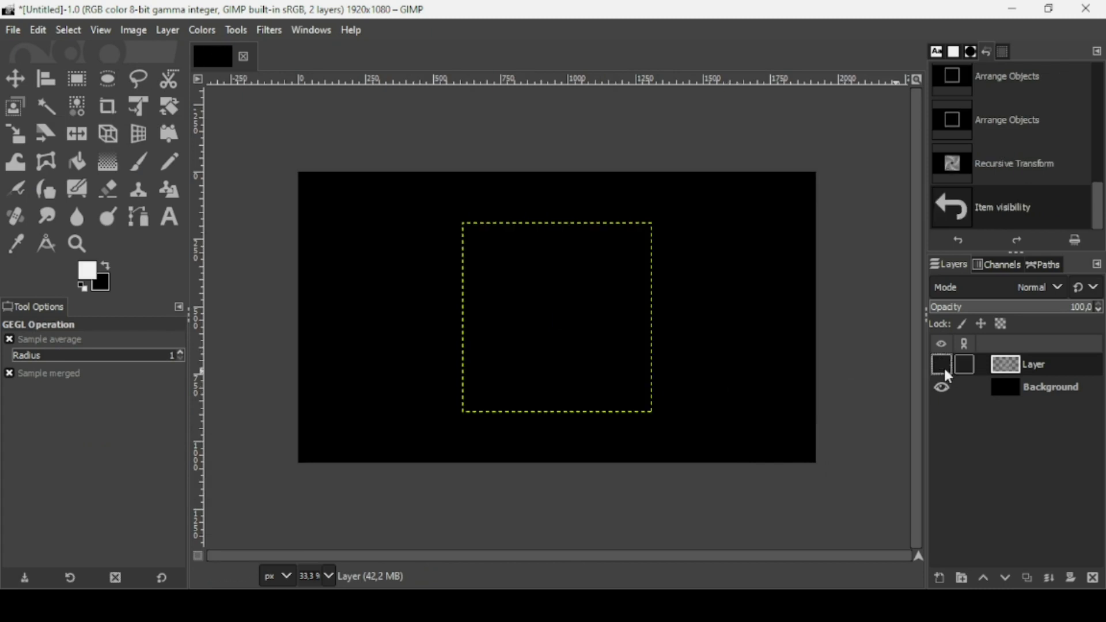
pyautogui.click(940, 578)
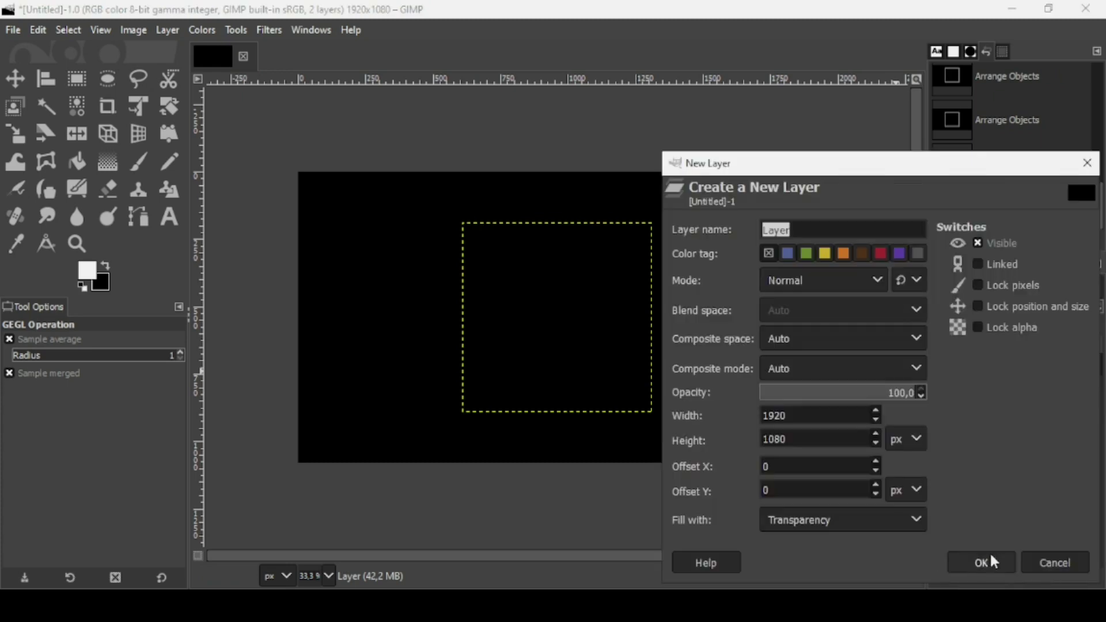
pyautogui.click(979, 557)
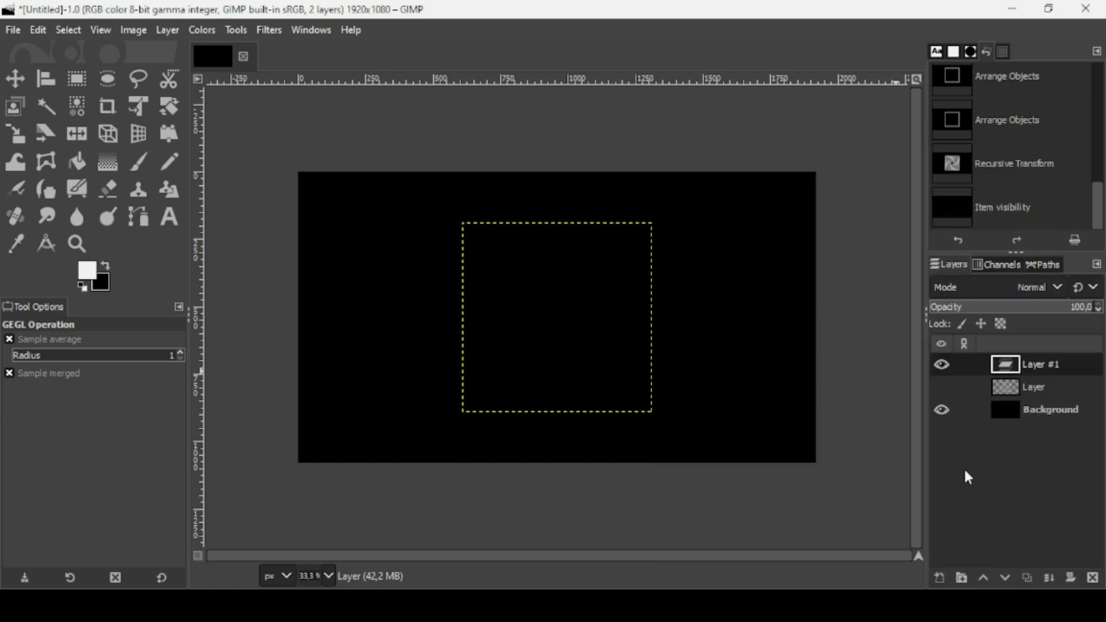
# - Start the Gfig filter on the new layer and set its regular polygon tool to 6 sides
pyautogui.click(274, 35)
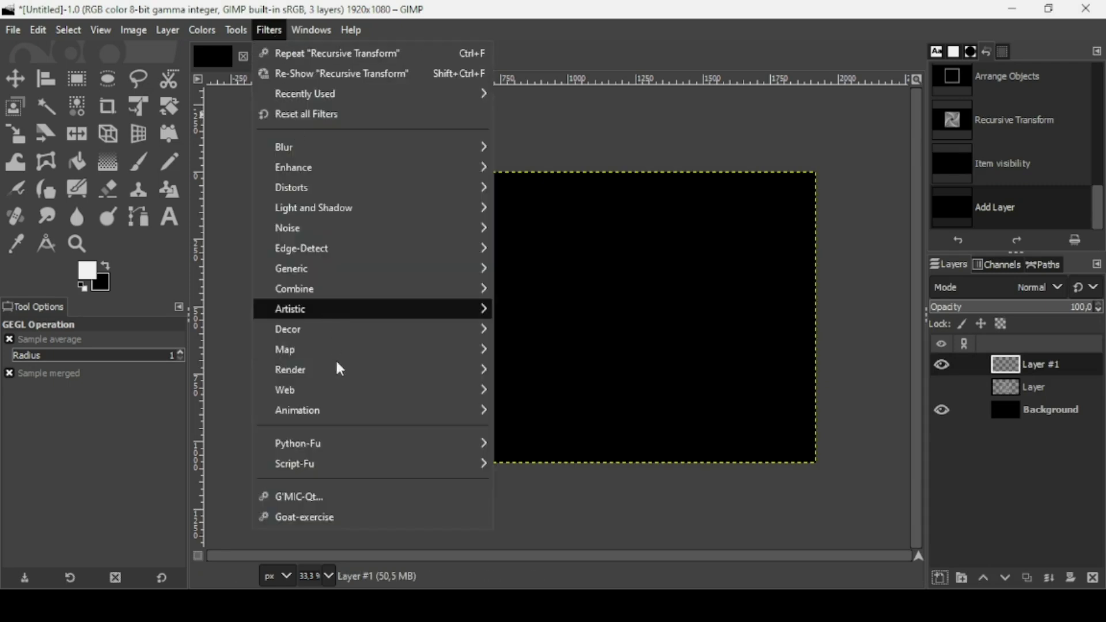
pyautogui.moveTo(338, 369)
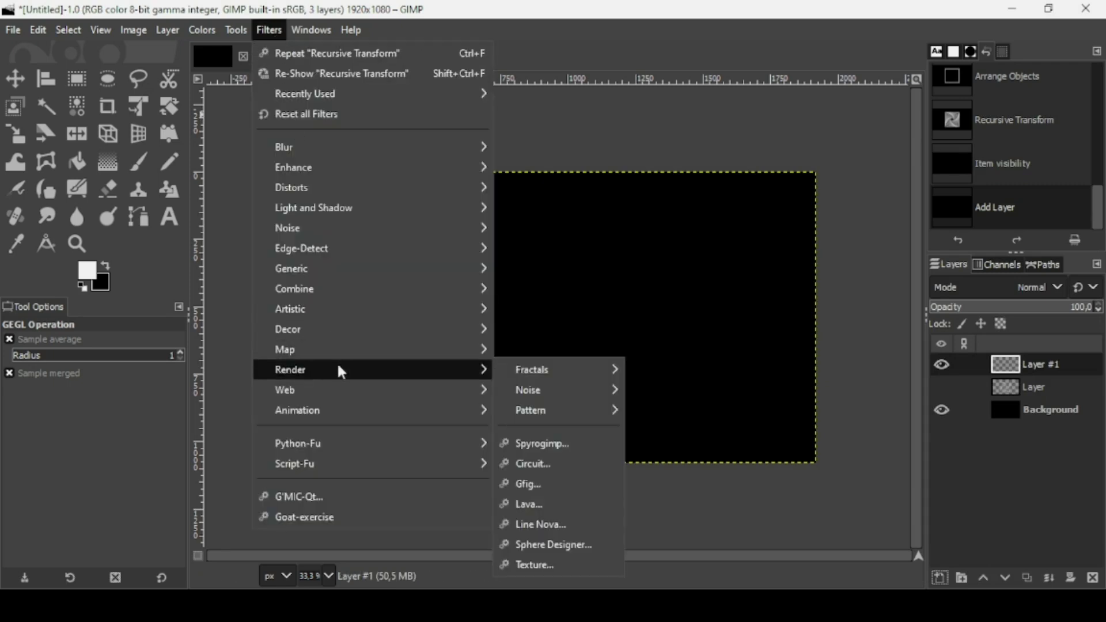
pyautogui.click(572, 489)
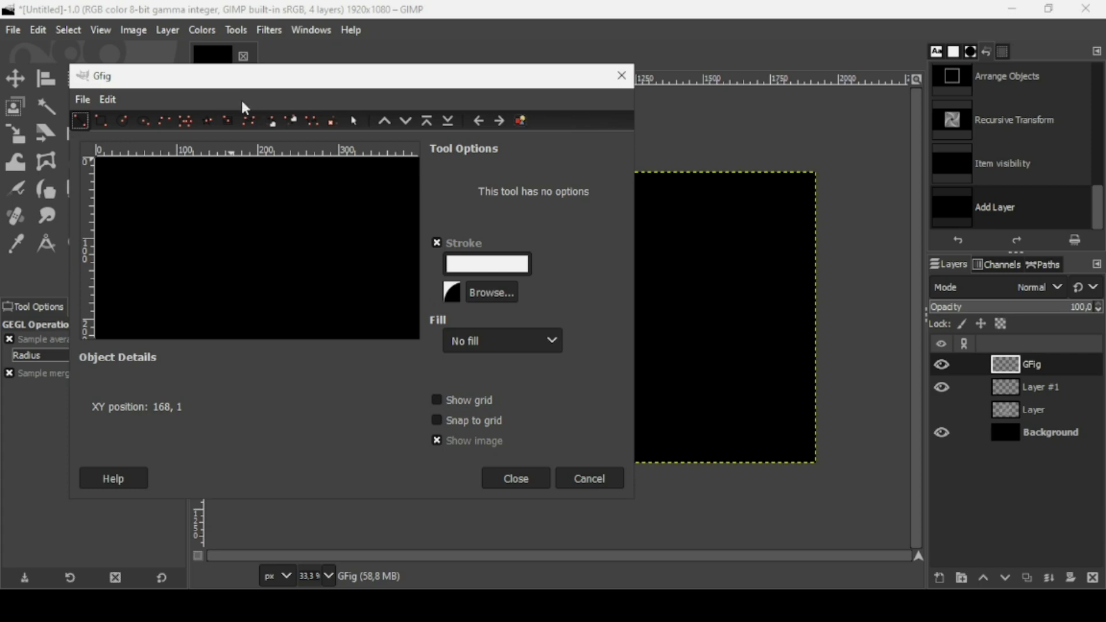
pyautogui.click(183, 121)
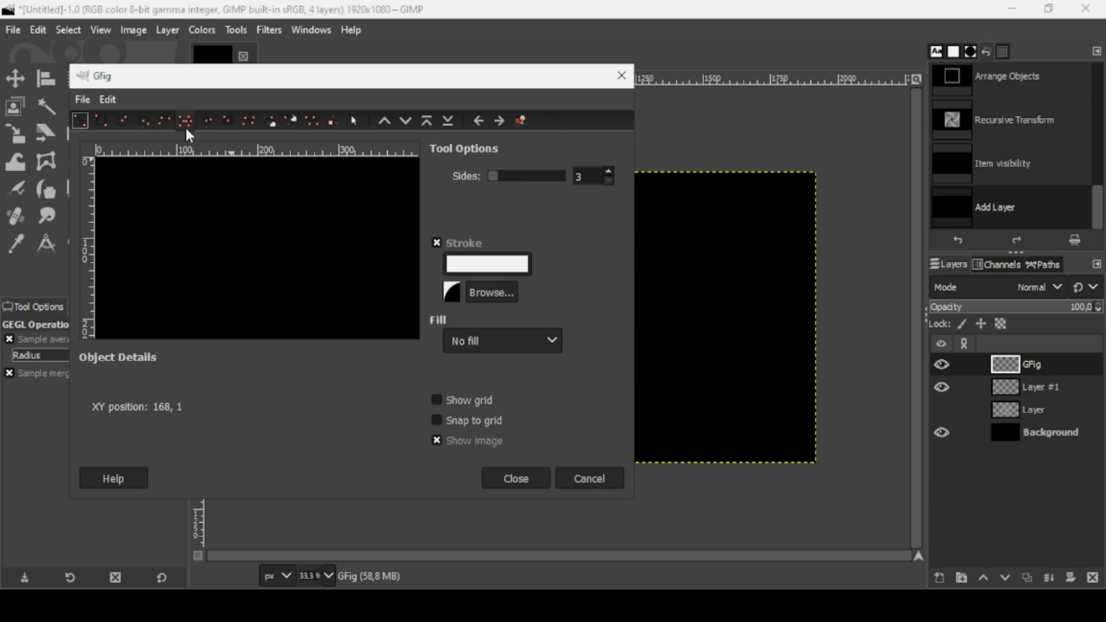
pyautogui.click(609, 173)
pyautogui.click(609, 173)
# - Turn off the Gfig stroke and give the polygon a near-white colour fill
pyautogui.click(474, 245)
pyautogui.click(474, 245)
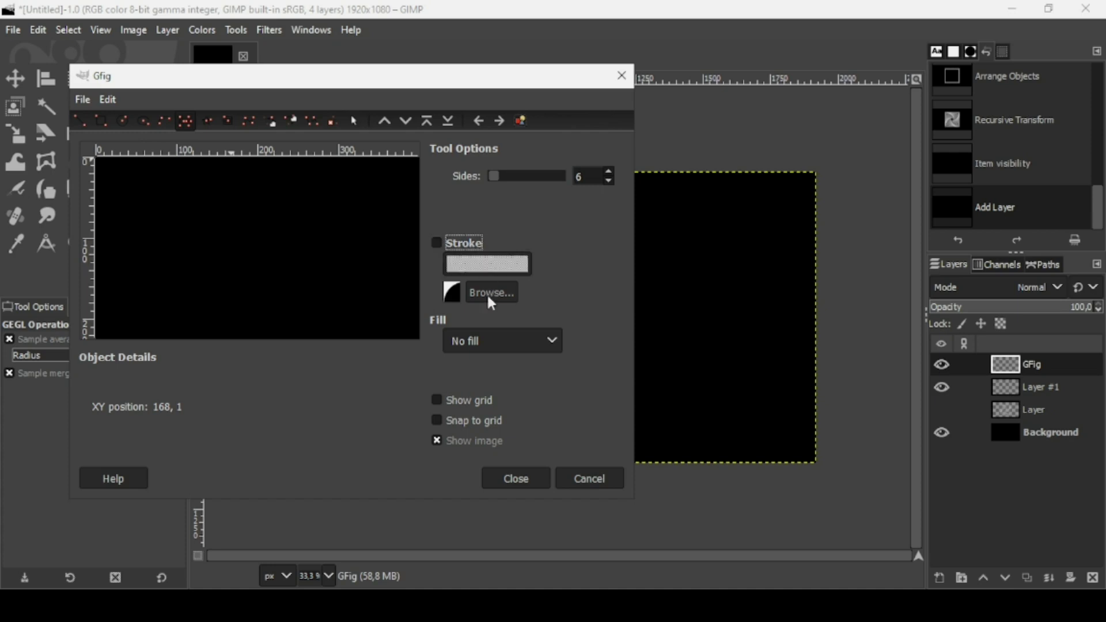
pyautogui.click(488, 337)
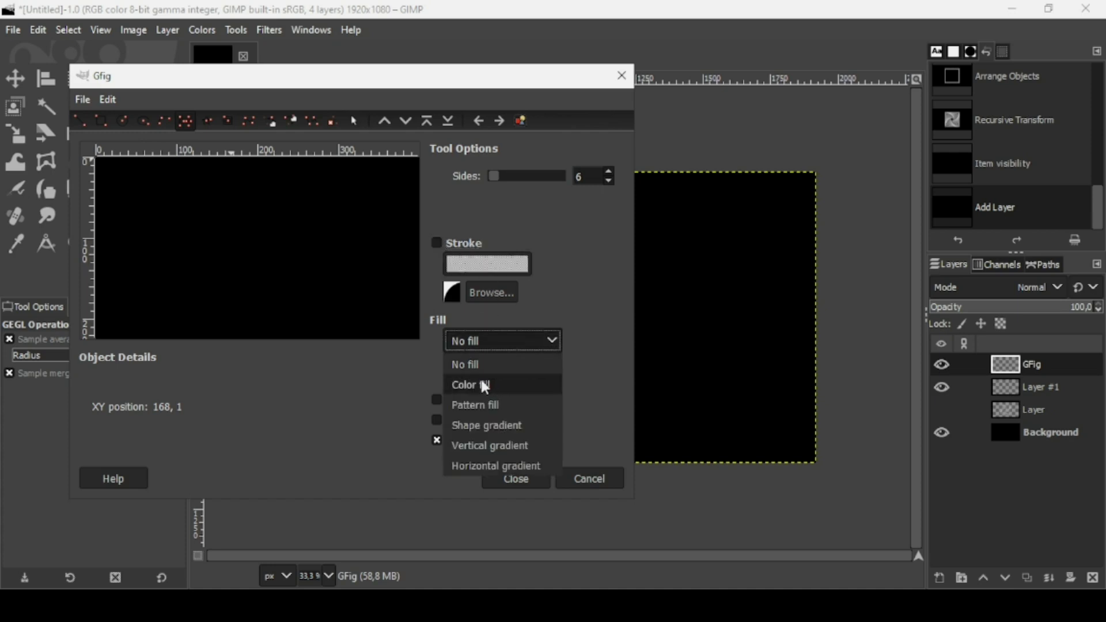
pyautogui.click(496, 386)
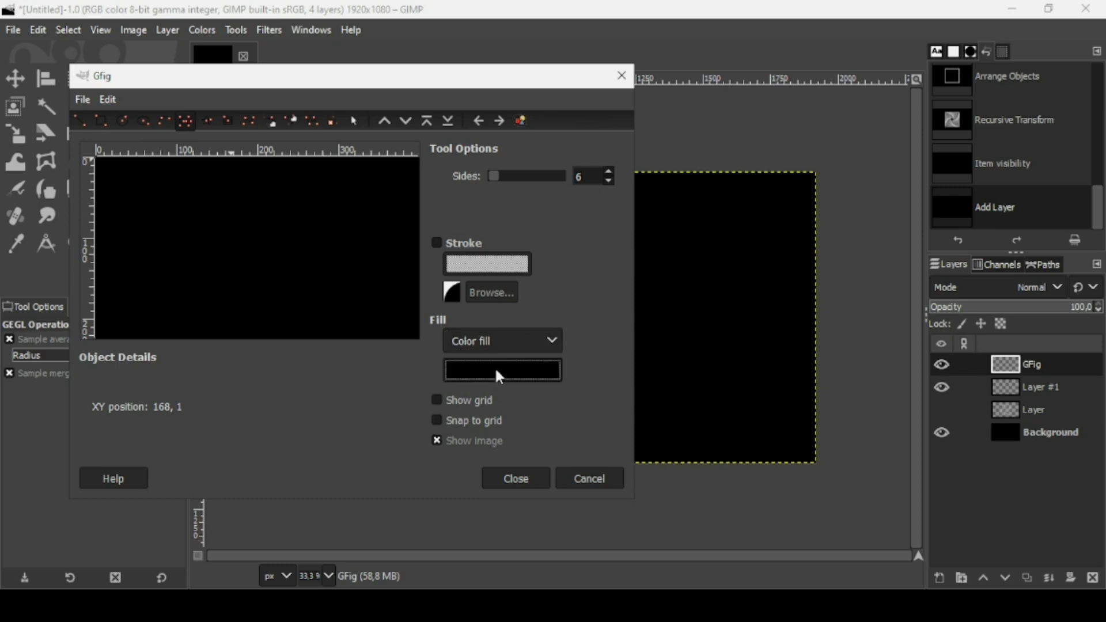
pyautogui.click(499, 373)
pyautogui.moveTo(273, 265); pyautogui.dragTo(185, 199)
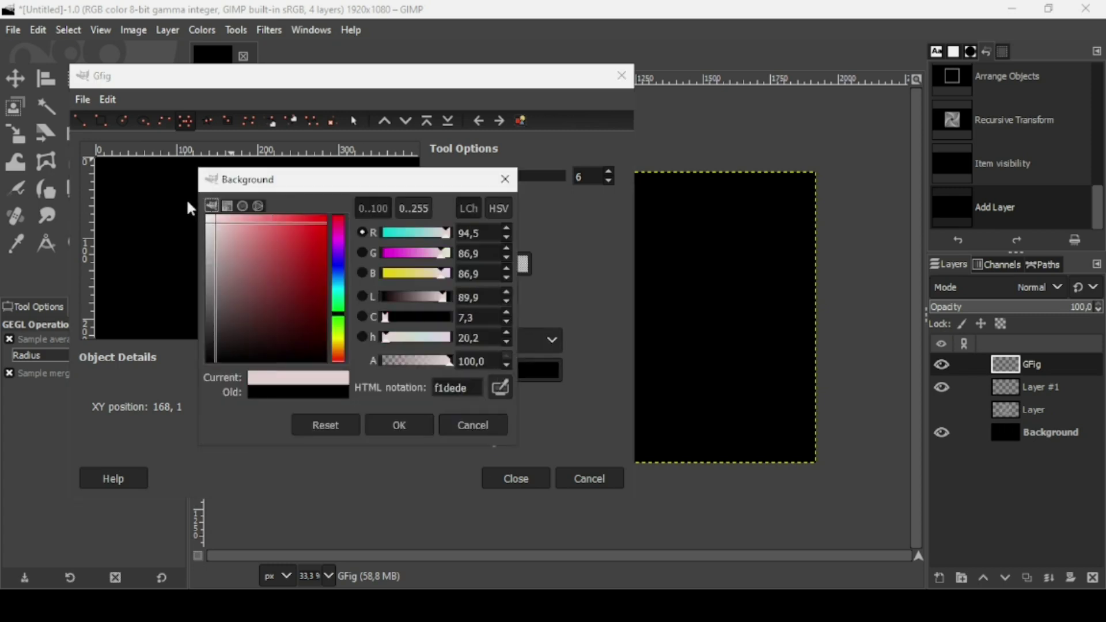
pyautogui.click(414, 425)
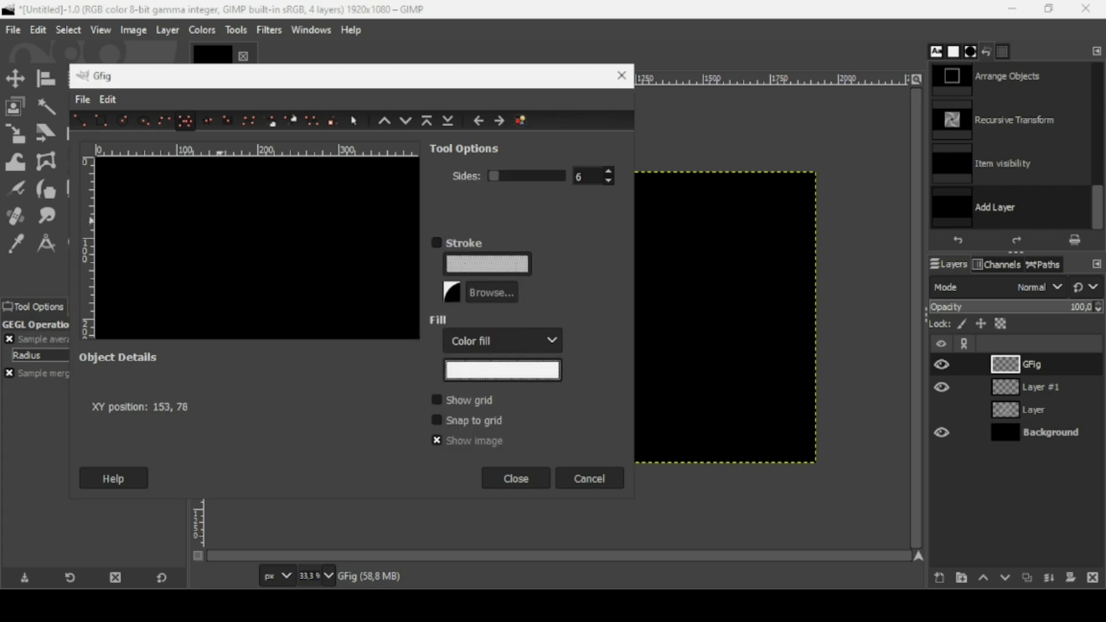
# - Draw a filled hexagon from centre 153, 78 to a corner at 188, 143 and close Gfig
pyautogui.moveTo(217, 219); pyautogui.dragTo(247, 274)
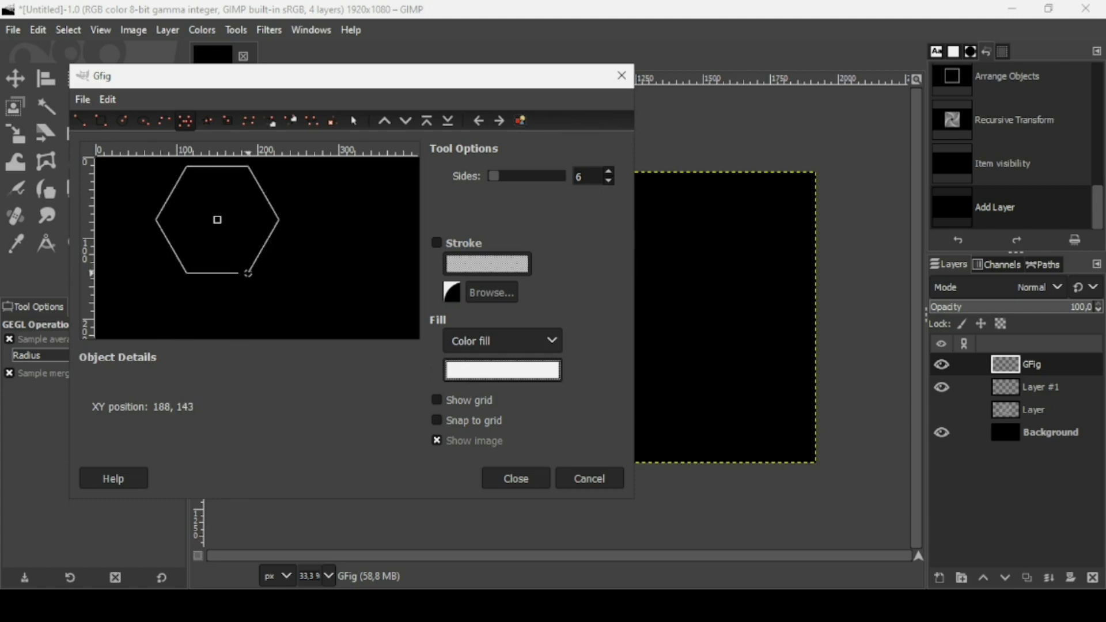
pyautogui.moveTo(248, 273); pyautogui.dragTo(248, 273)
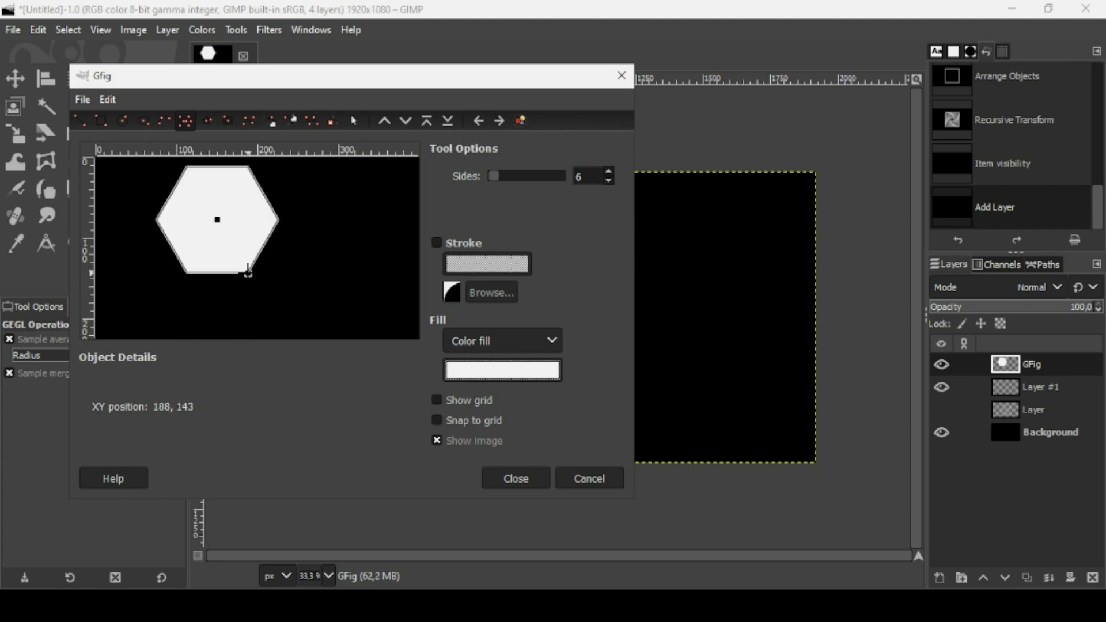
pyautogui.click(529, 479)
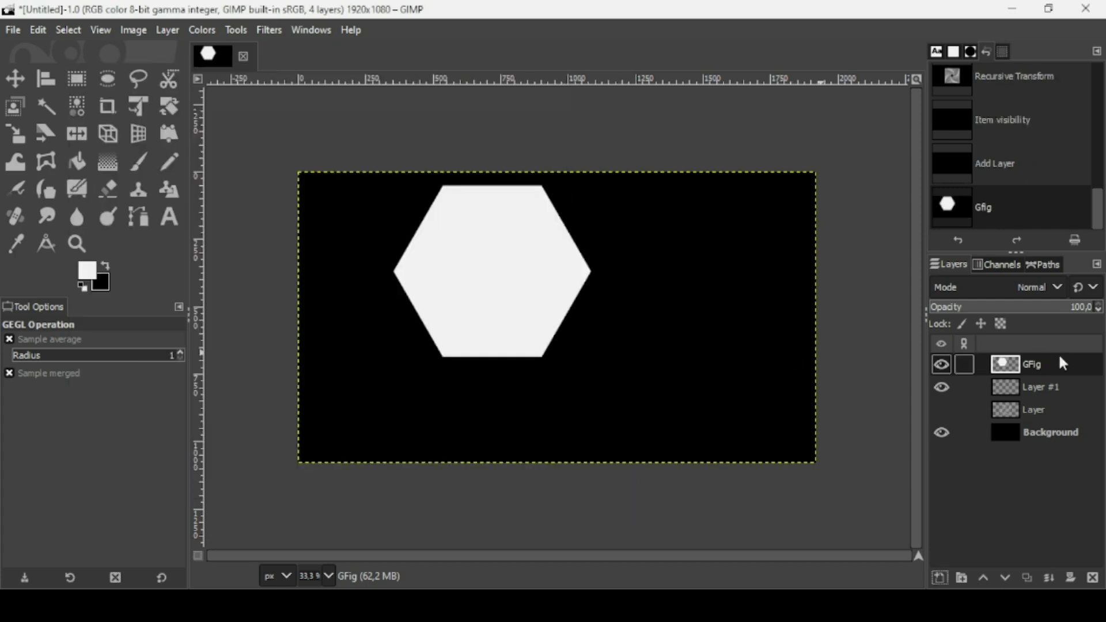
# - Turn the filled hexagon into an outline by selecting its alpha, shrinking the selection by 10 px, clearing the inside and deselecting
pyautogui.rightClick(1005, 374)
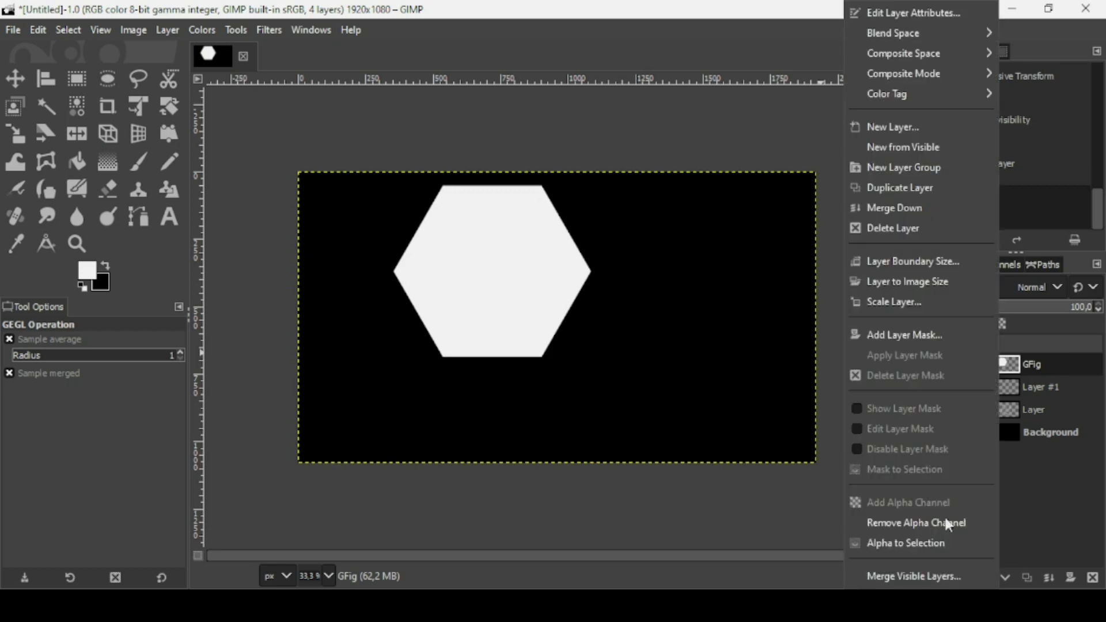
pyautogui.click(942, 543)
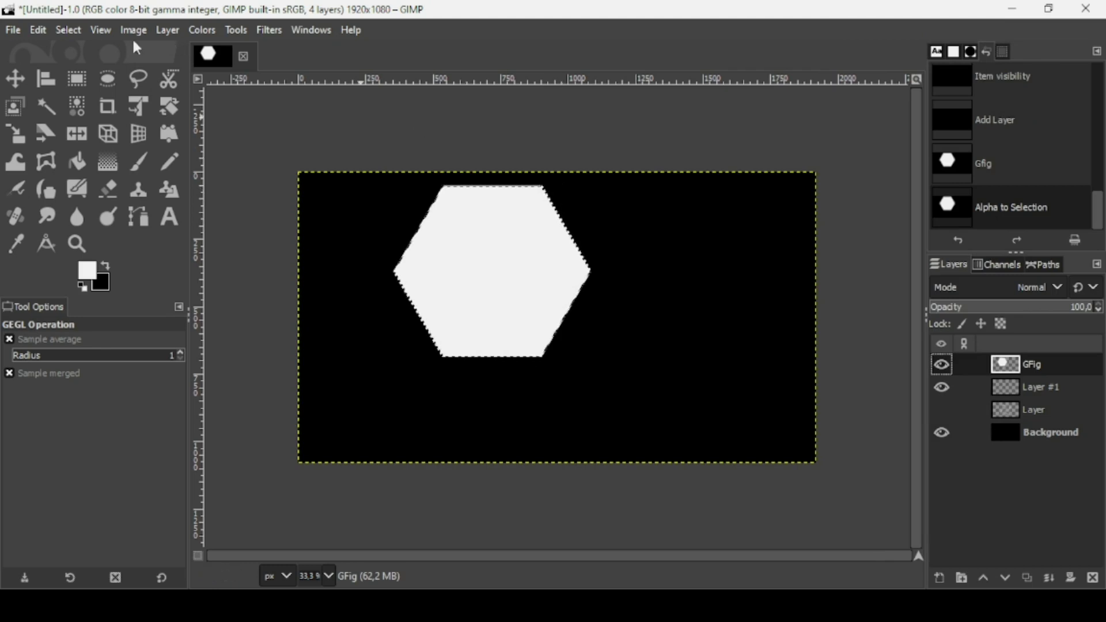
pyautogui.click(72, 31)
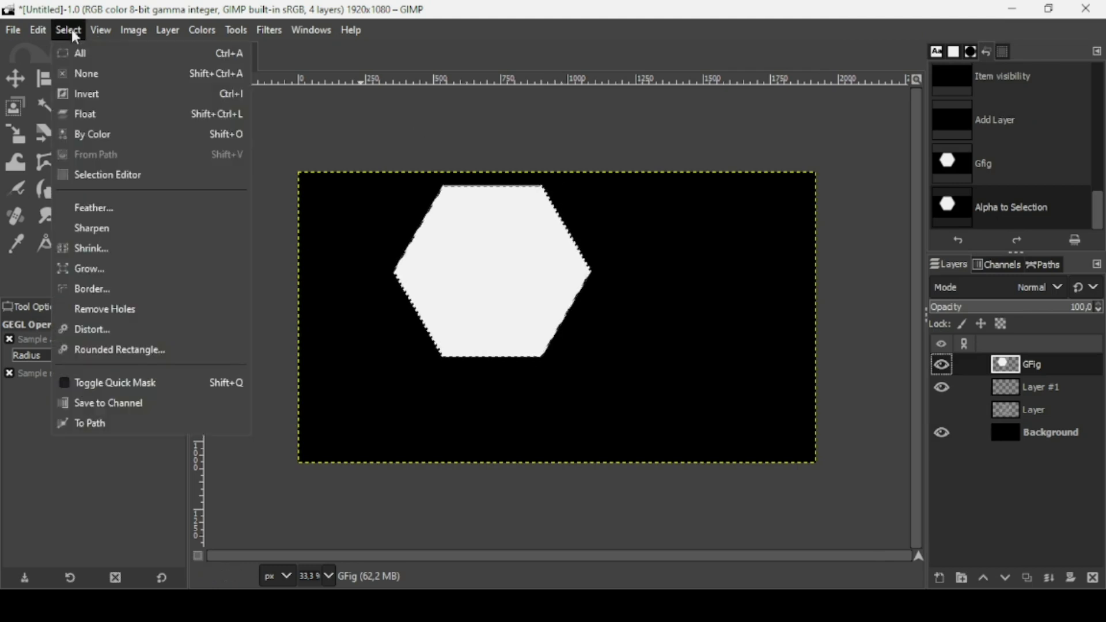
pyautogui.click(95, 248)
pyautogui.write('10')
pyautogui.press('Return')
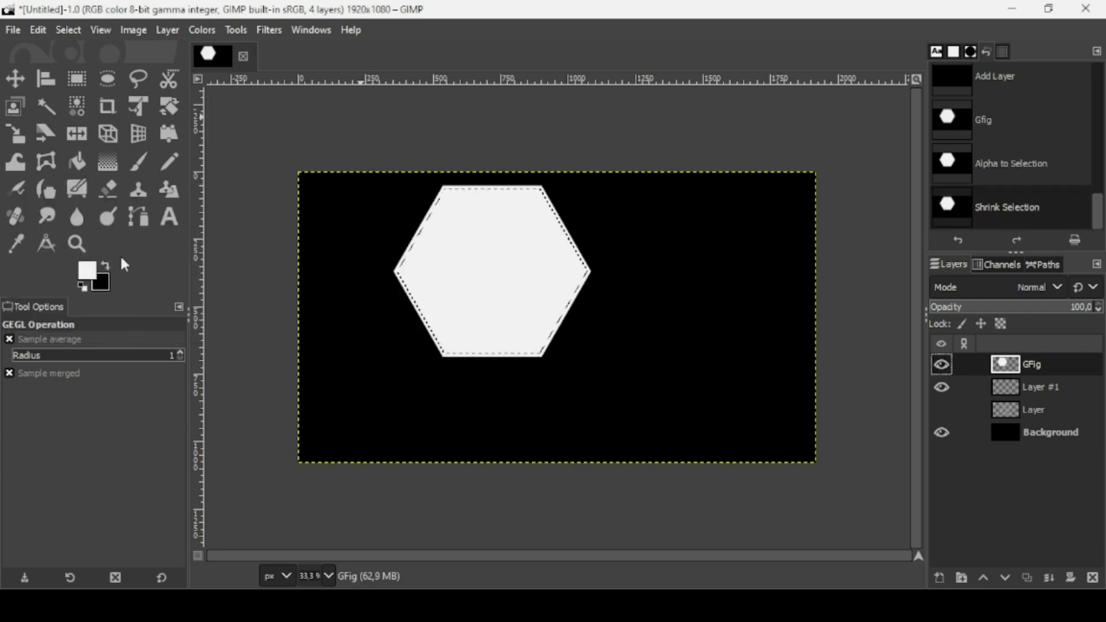
pyautogui.press('Delete')
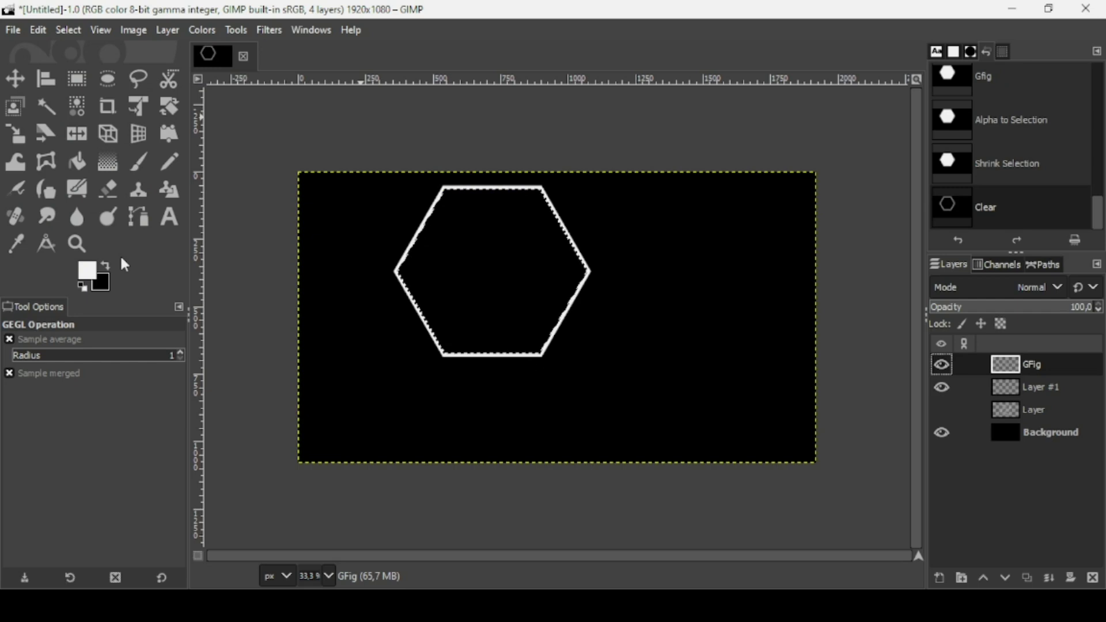
pyautogui.click(71, 32)
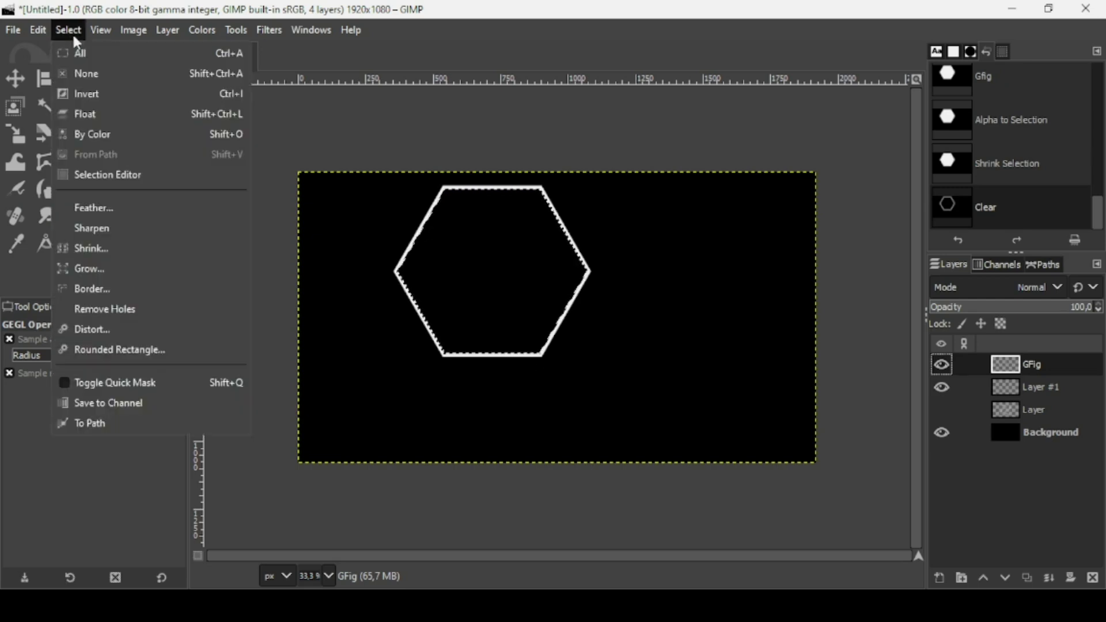
pyautogui.click(83, 78)
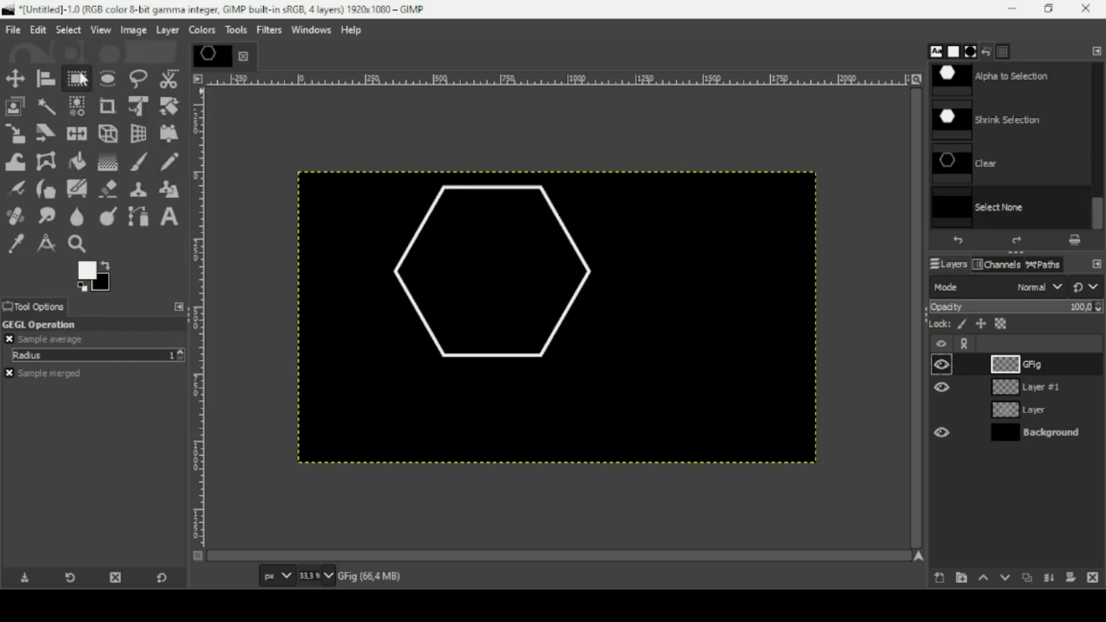
# - Crop the hexagon layer to its content and centre it horizontally and vertically relative to the image
pyautogui.click(168, 31)
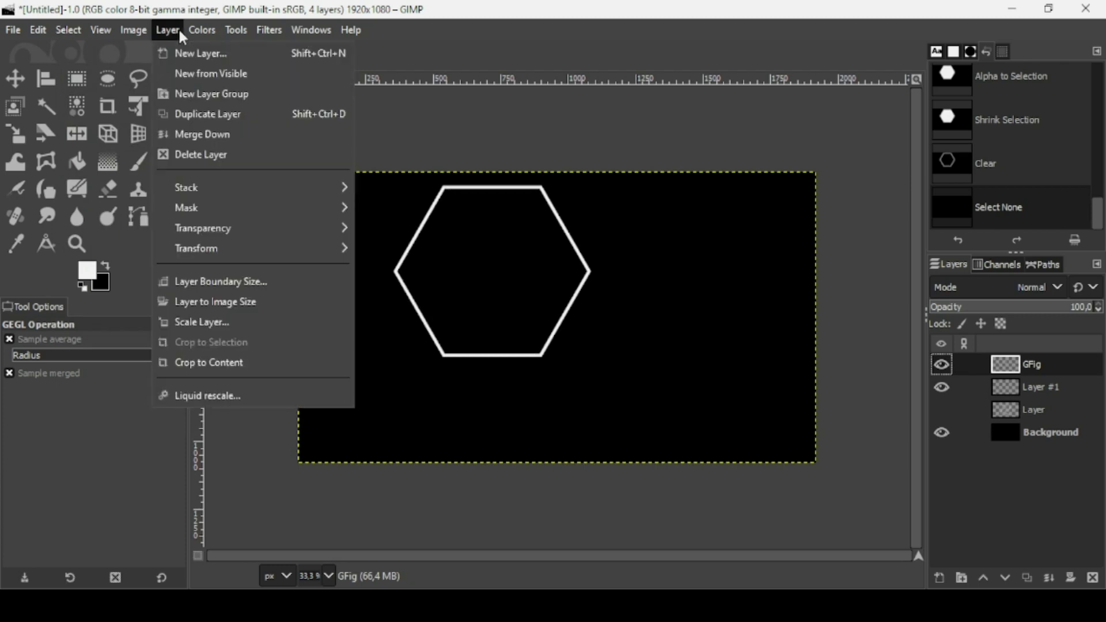
pyautogui.click(194, 366)
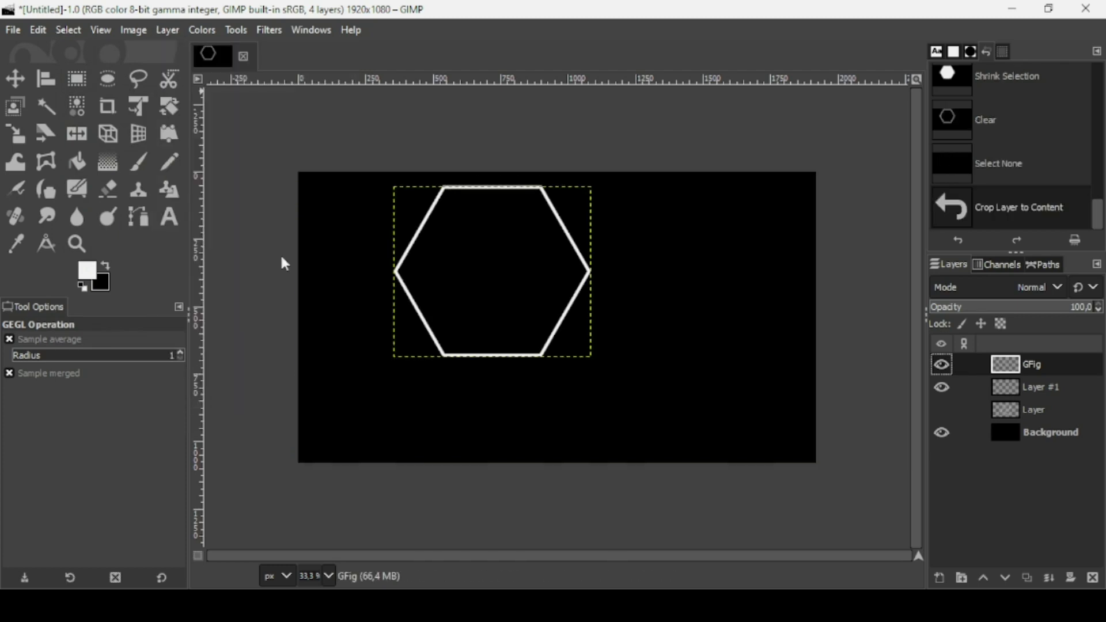
pyautogui.click(46, 79)
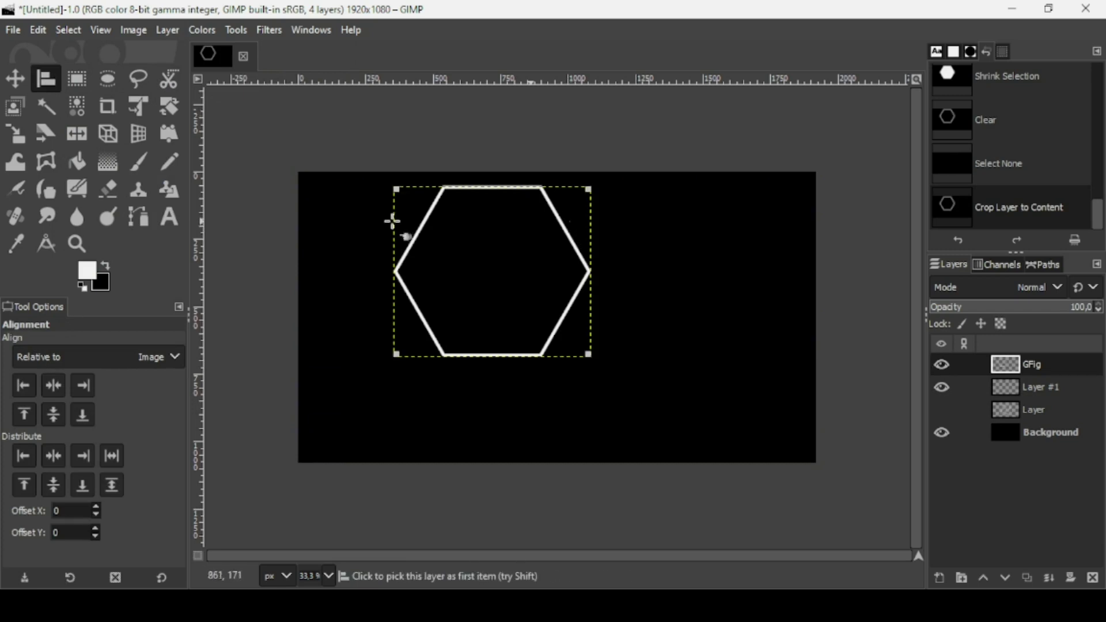
pyautogui.click(54, 383)
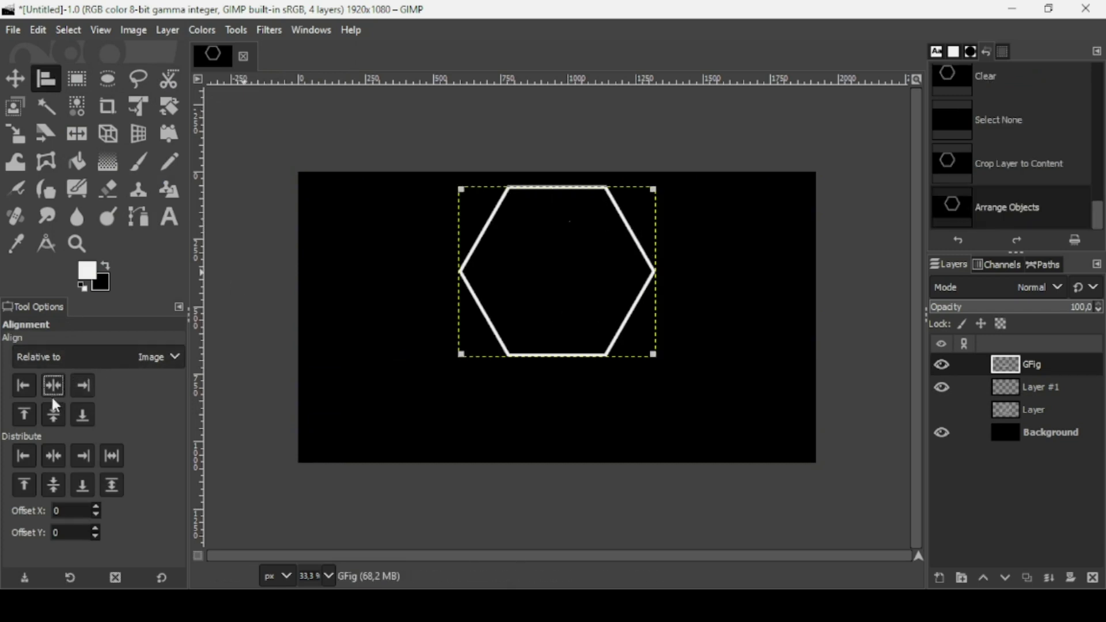
pyautogui.click(49, 419)
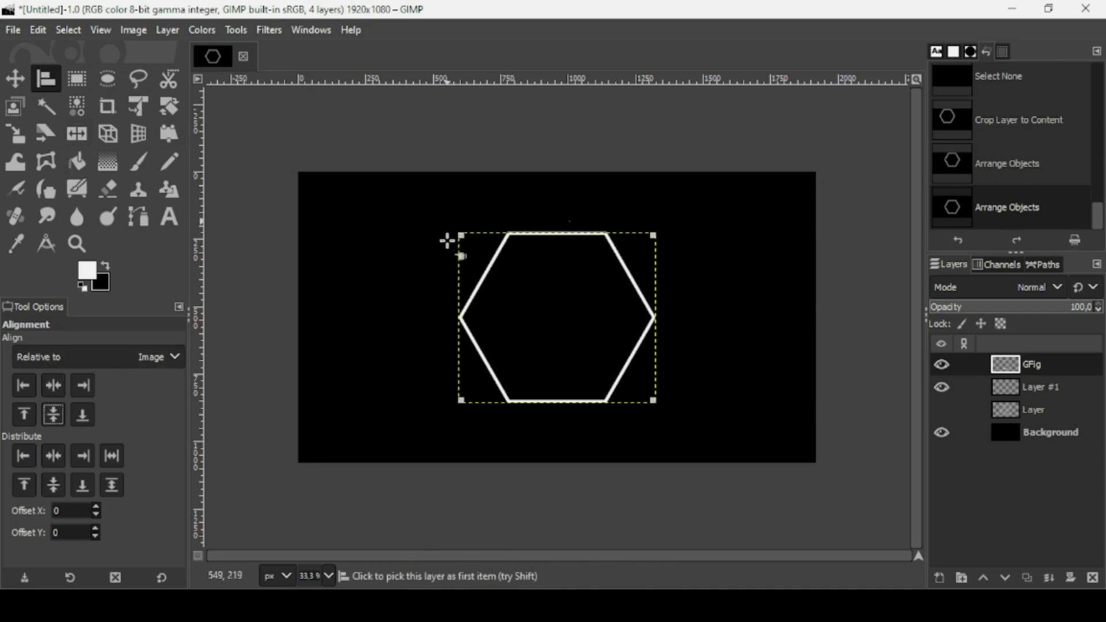
pyautogui.click(20, 83)
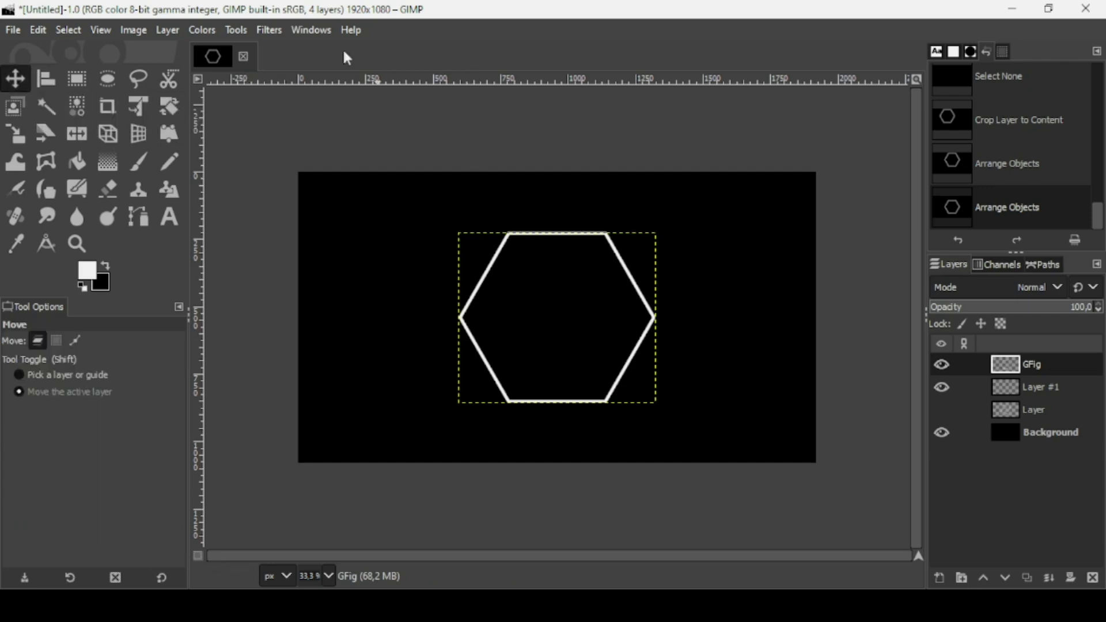
# - Start the Recursive Transform filter on the hexagon outline and set the iterations to 12
pyautogui.click(281, 35)
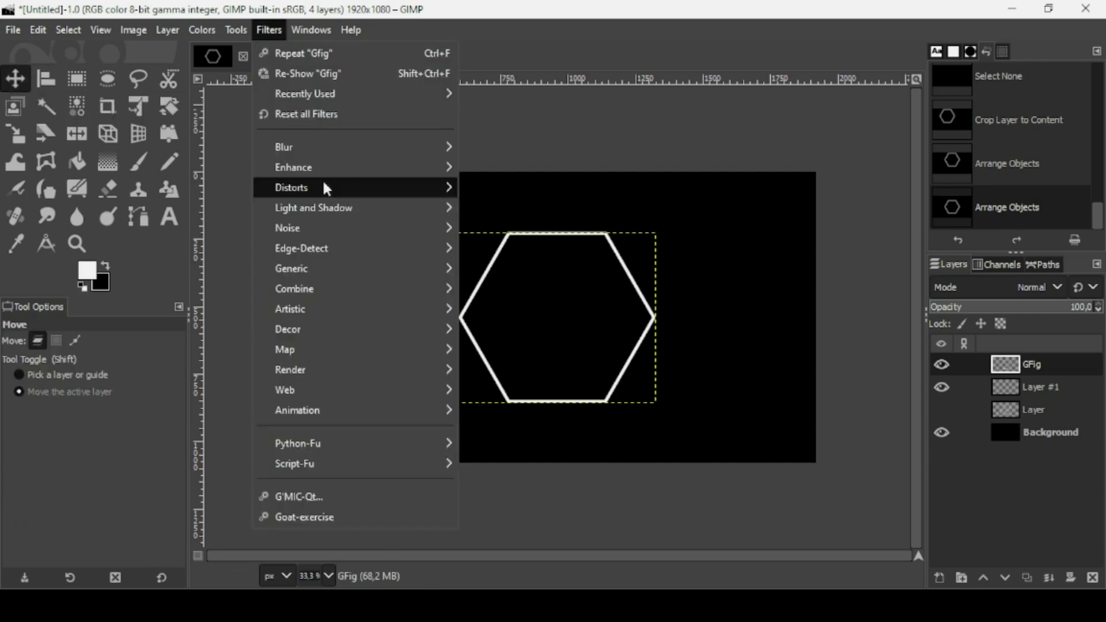
pyautogui.moveTo(344, 349)
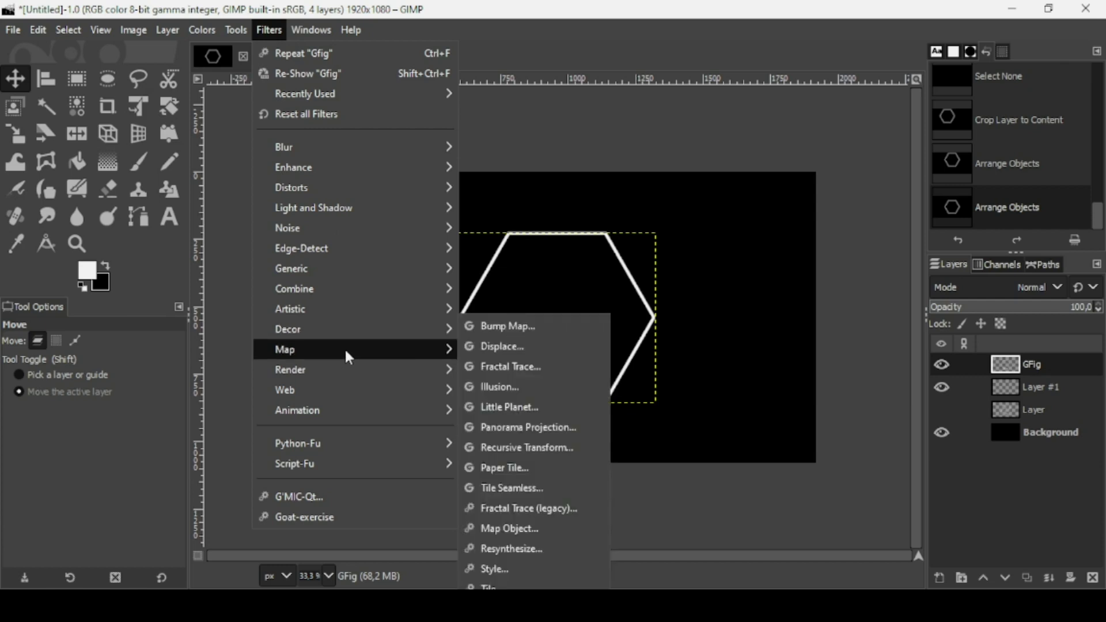
pyautogui.click(519, 447)
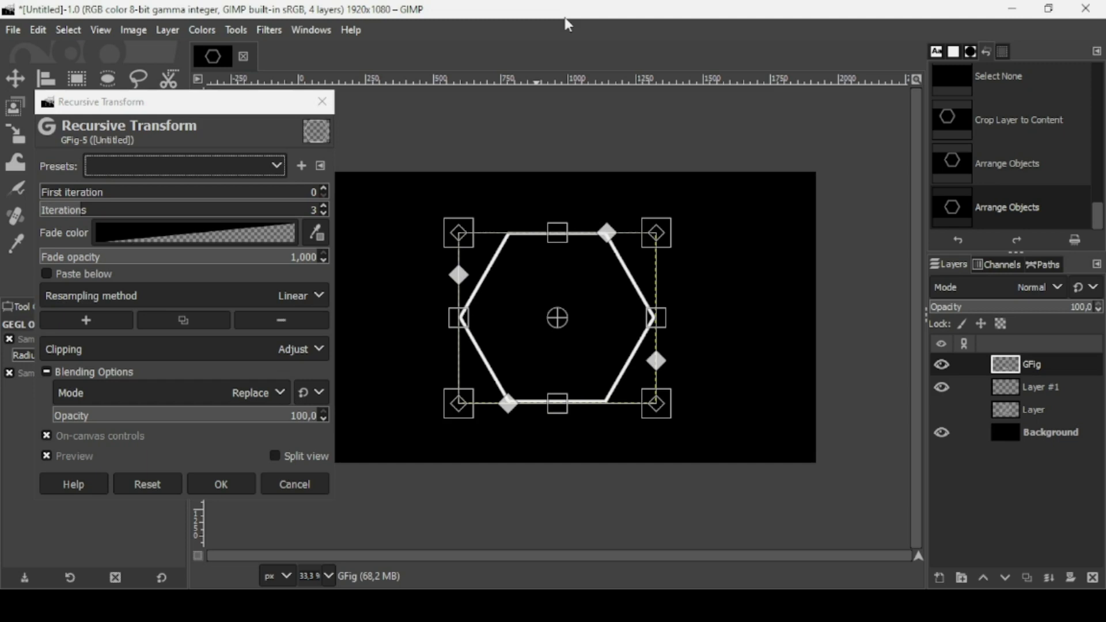
pyautogui.press('+')
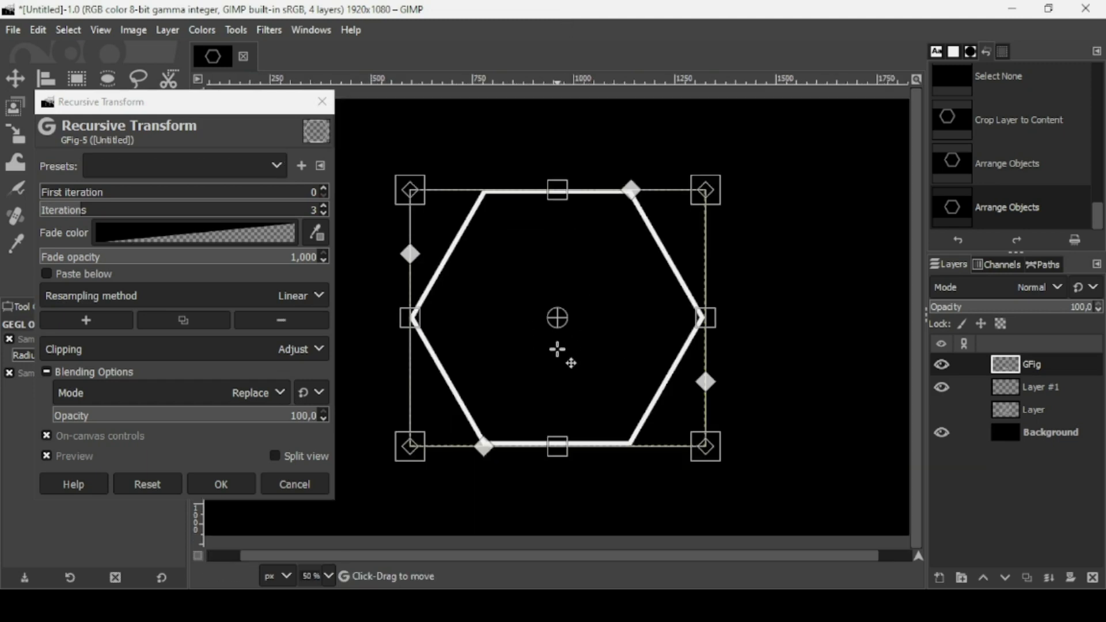
pyautogui.click(203, 211)
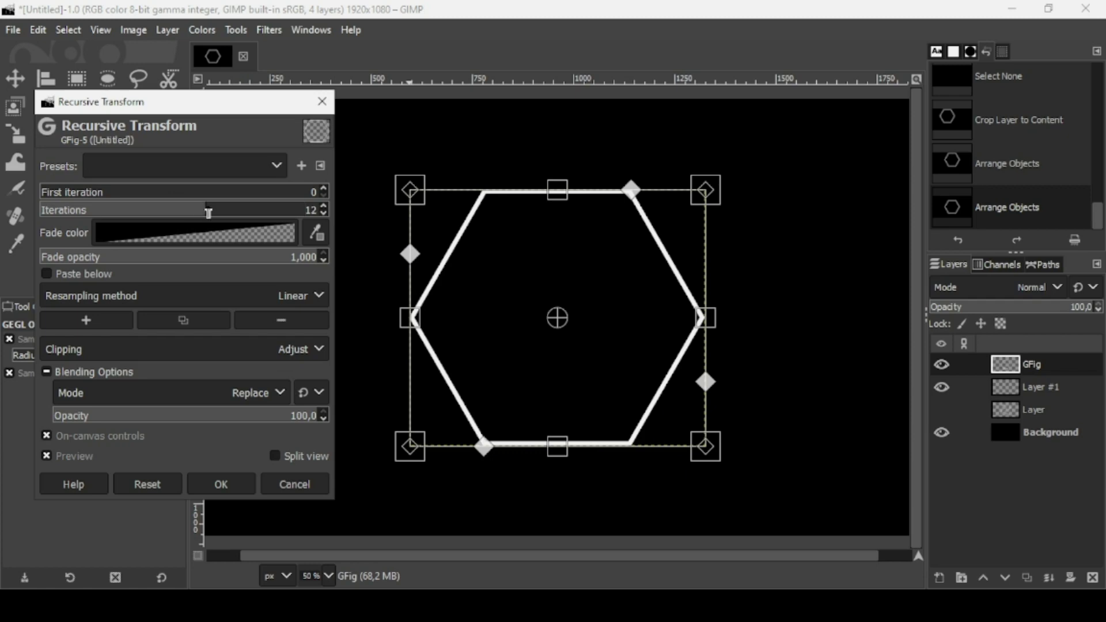
pyautogui.moveTo(213, 214)
pyautogui.mouseDown()
pyautogui.moveTo(248, 216)
pyautogui.moveTo(209, 214)
pyautogui.mouseUp()
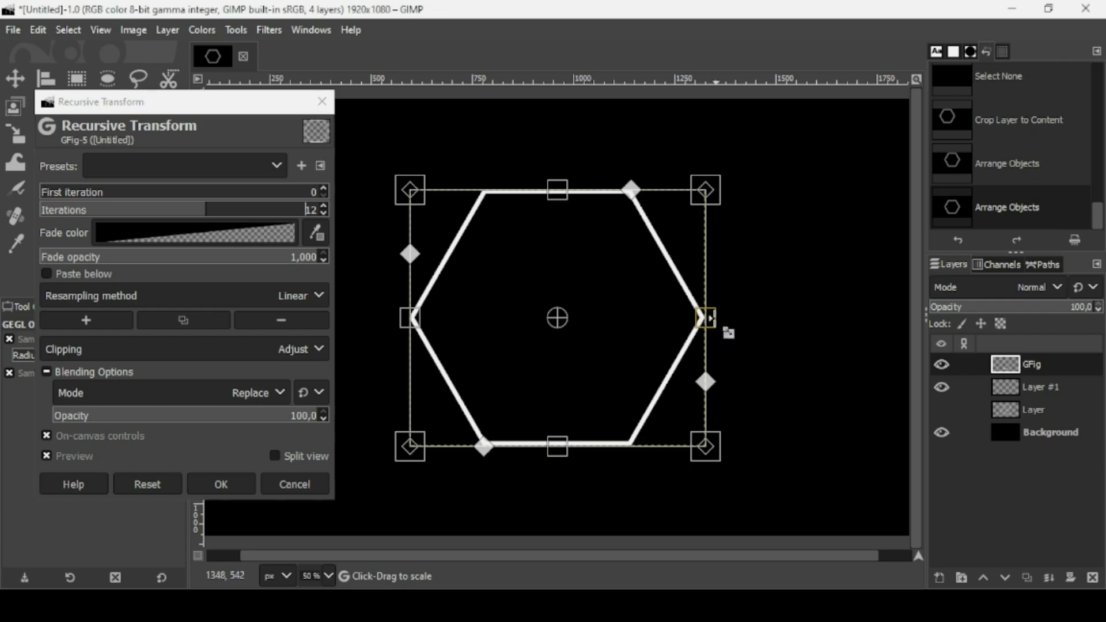
# - Scale the recursive copies slightly inward about the centre, set 14 iterations, rotate them clockwise into a spiral and apply the filter
pyautogui.moveTo(721, 331); pyautogui.dragTo(709, 333)
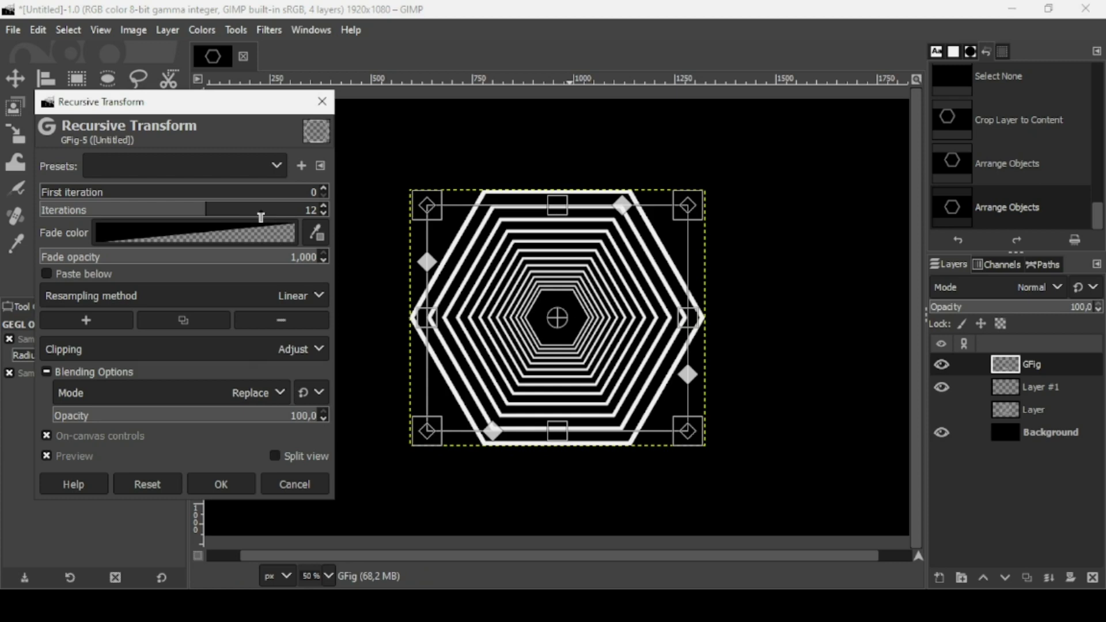
pyautogui.click(241, 216)
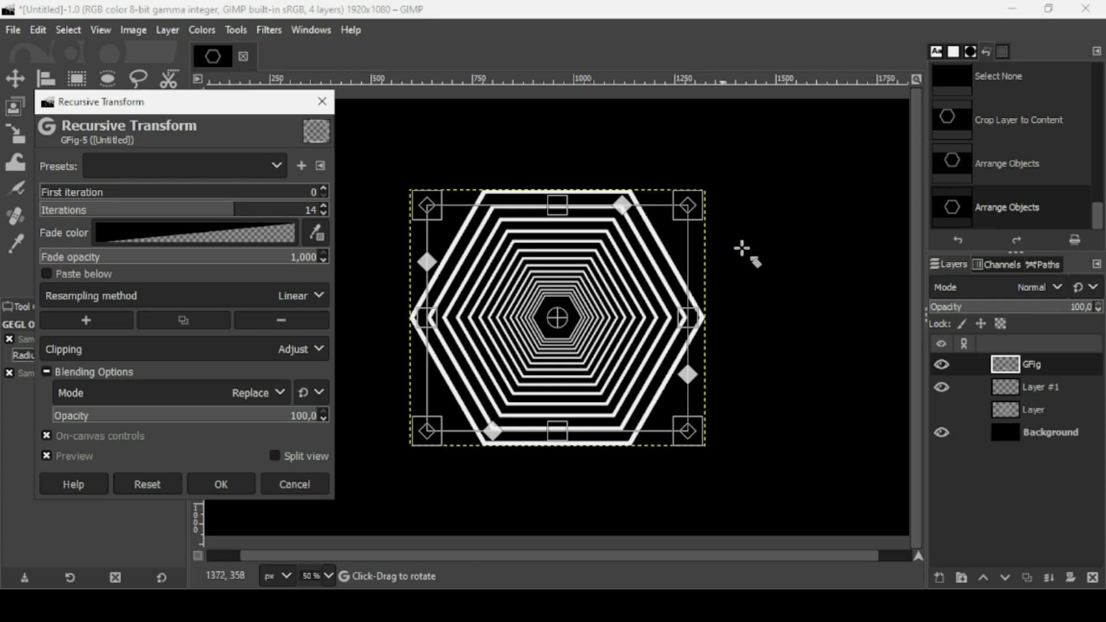
pyautogui.moveTo(735, 248); pyautogui.dragTo(731, 296)
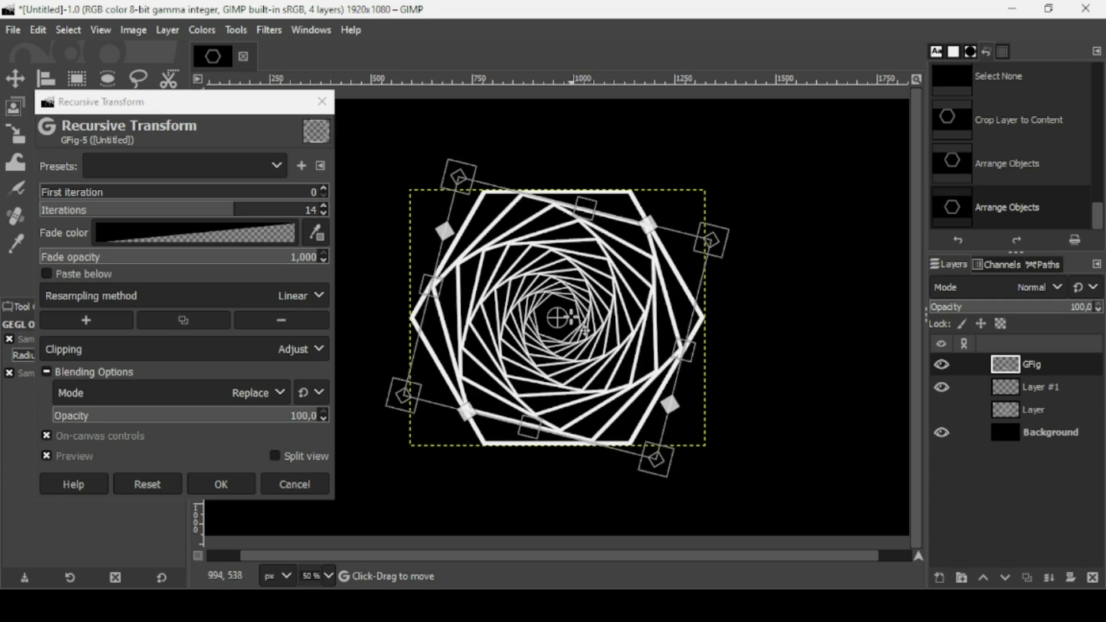
pyautogui.click(237, 475)
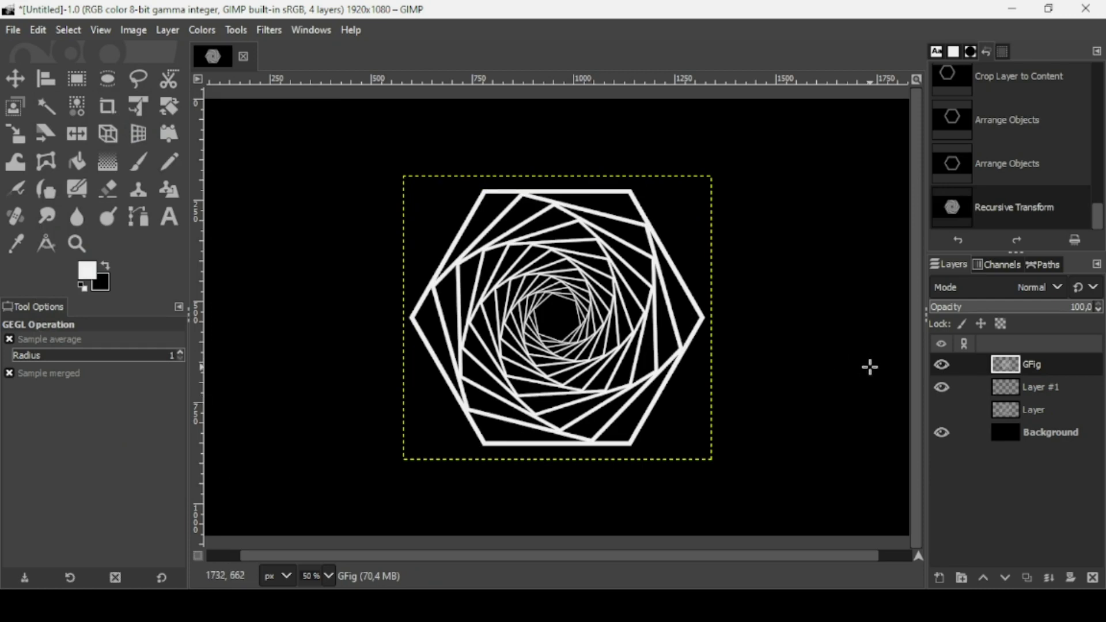
pyautogui.press('-')
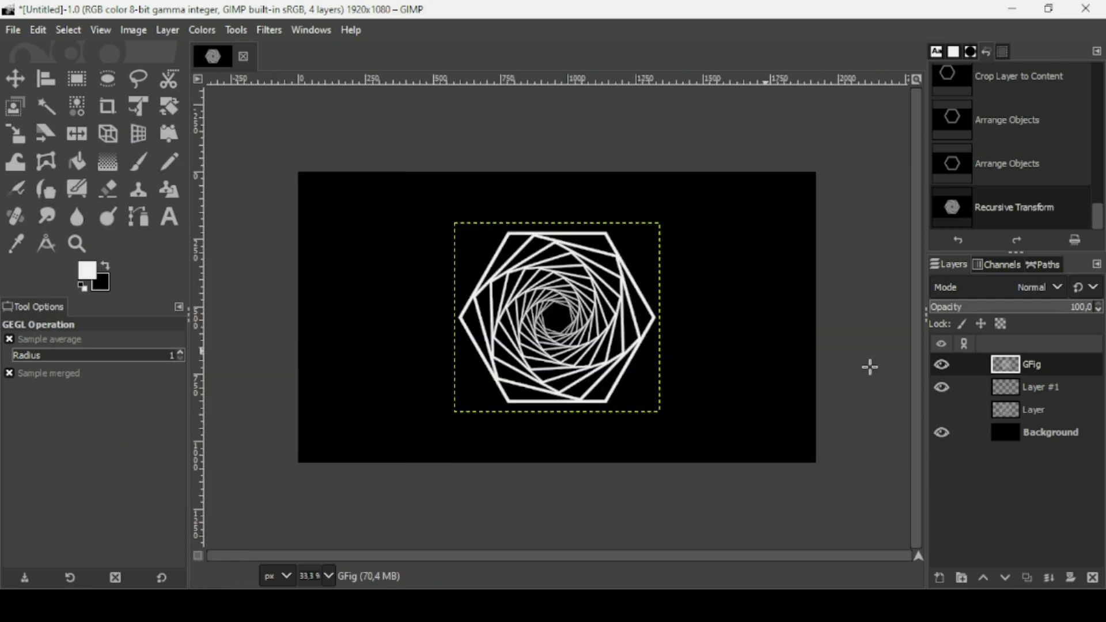
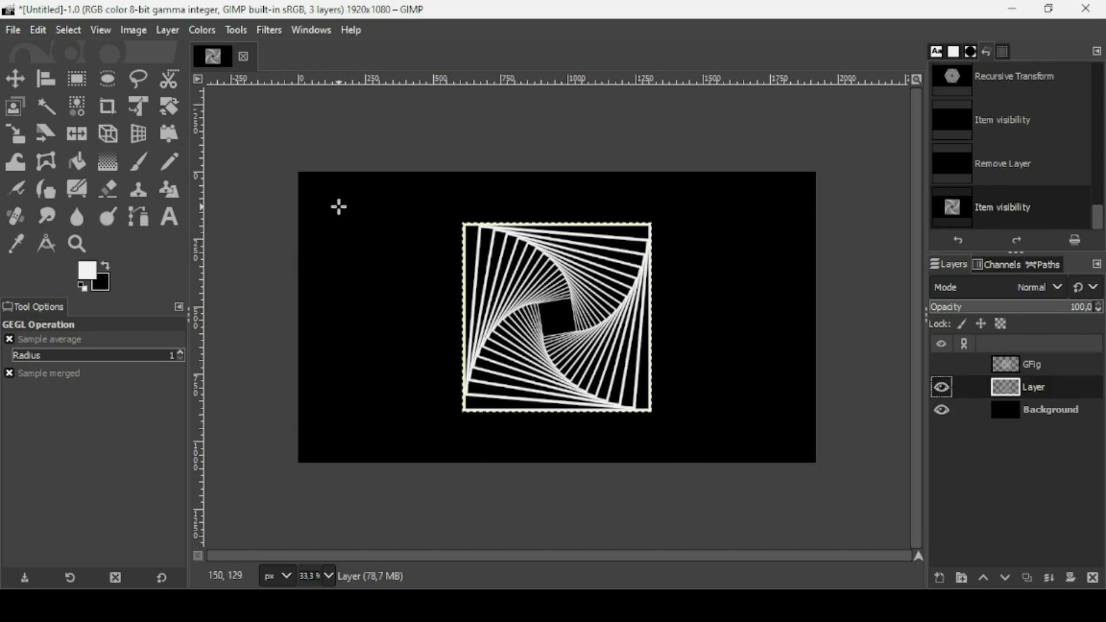
# - Move the square spiral to the left half of the canvas, show the GFig layer and move the hexagon spiral to the right half
pyautogui.click(15, 78)
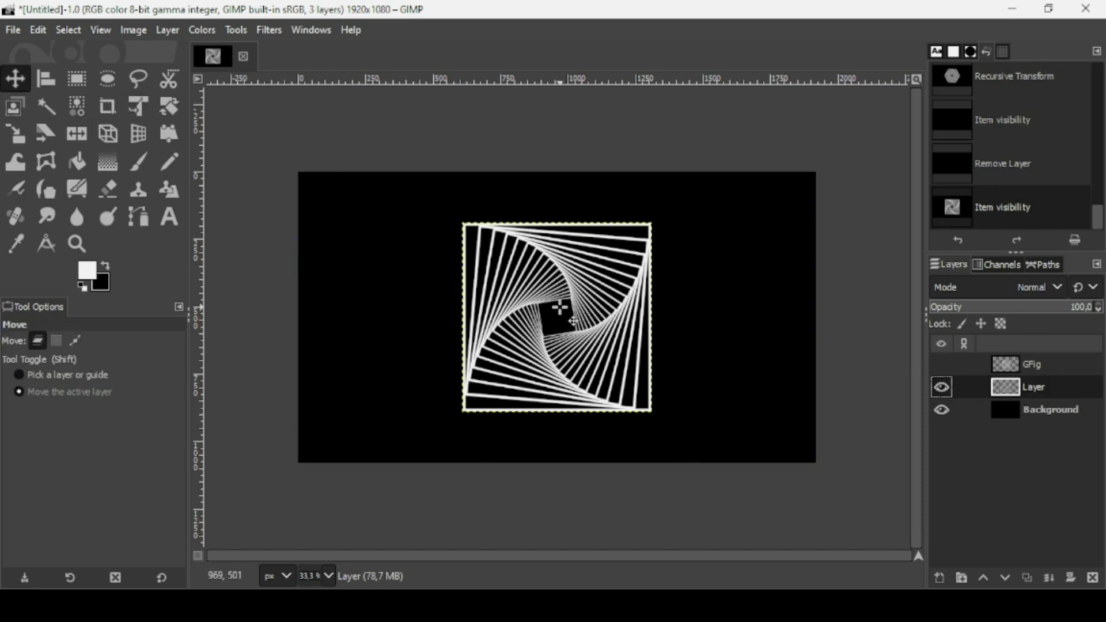
pyautogui.moveTo(560, 308); pyautogui.dragTo(451, 310)
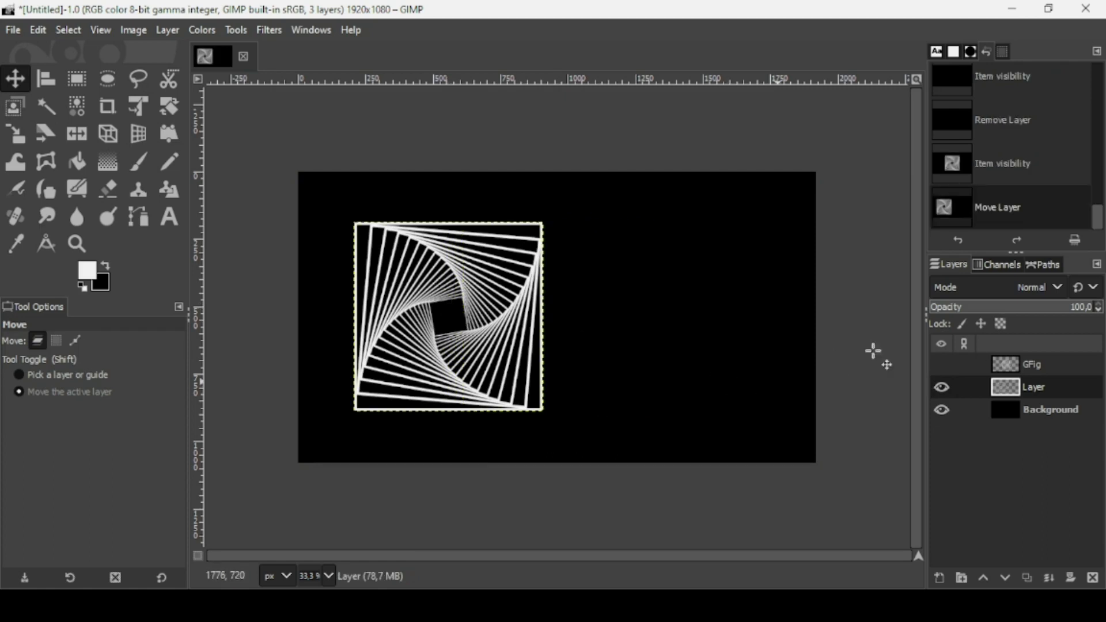
pyautogui.click(935, 366)
pyautogui.click(987, 363)
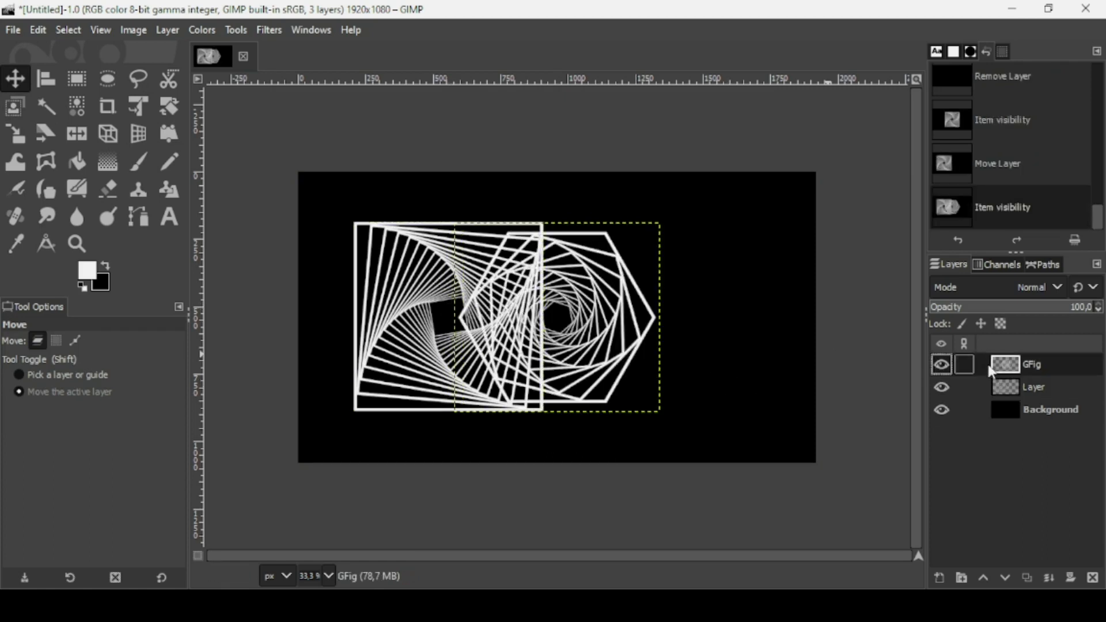
pyautogui.moveTo(590, 314); pyautogui.dragTo(725, 338)
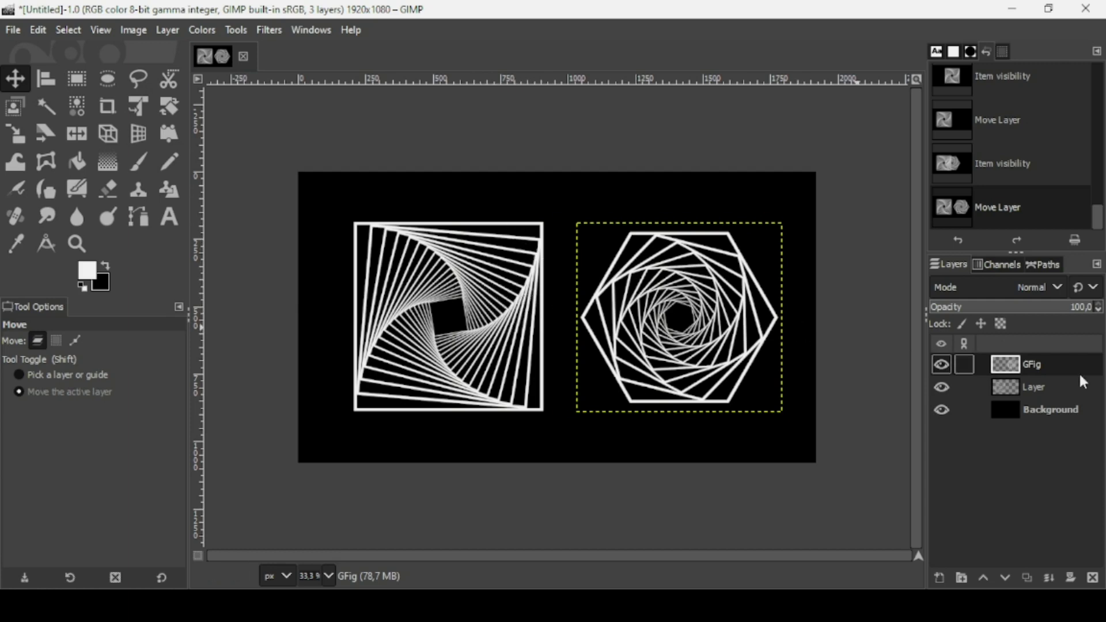
# - Select the square spiral by its layer's alpha, hide that layer and add a new transparent layer above it
pyautogui.click(1008, 382)
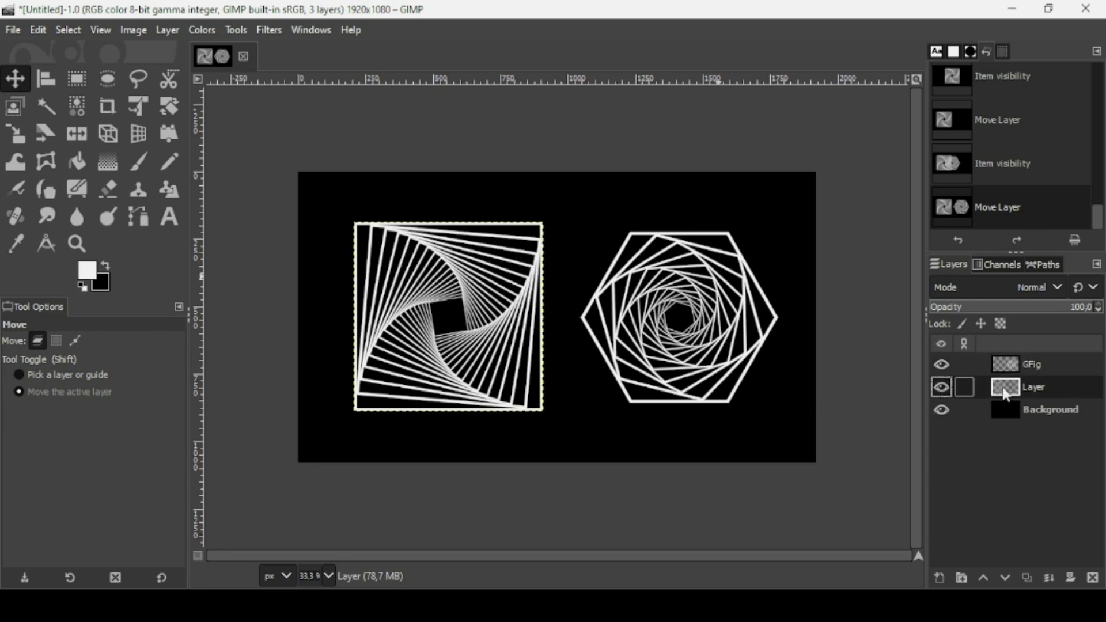
pyautogui.rightClick(1005, 393)
pyautogui.click(953, 540)
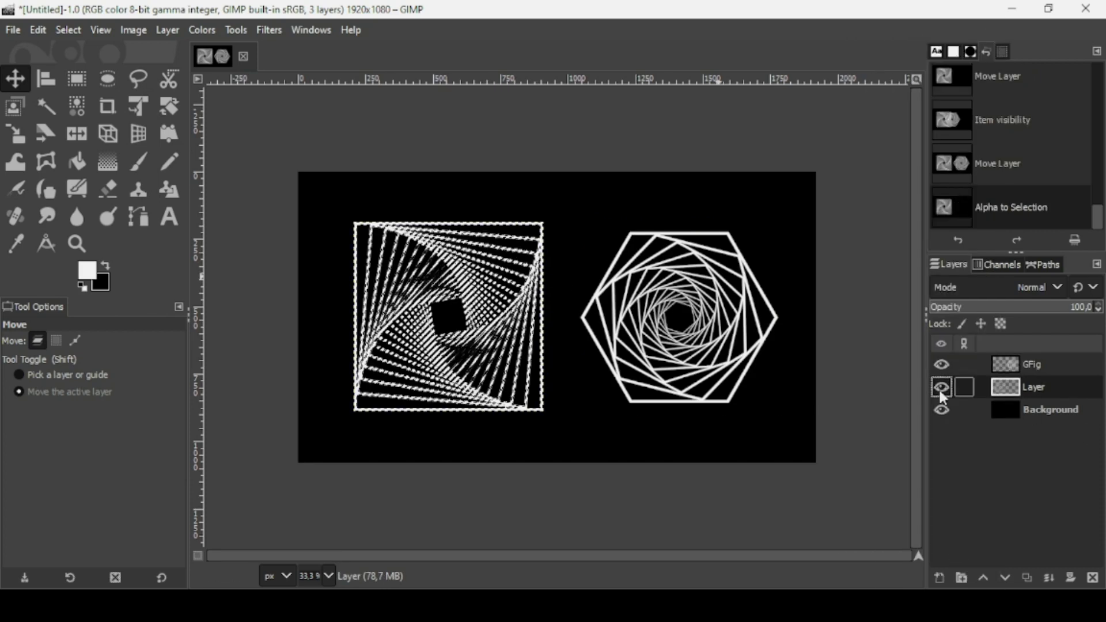
pyautogui.click(941, 388)
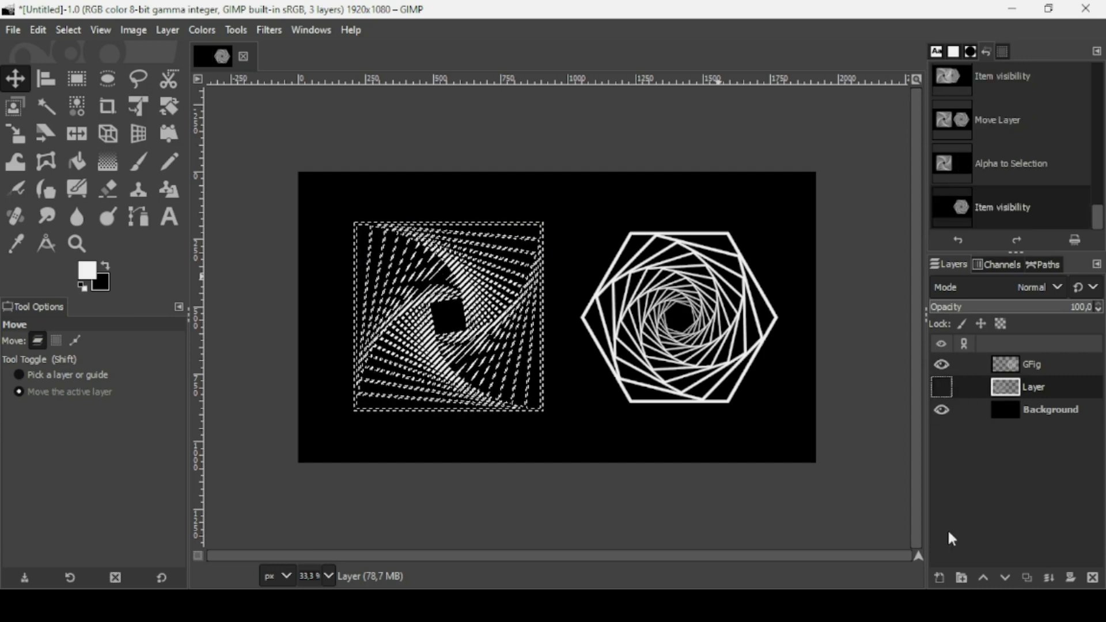
pyautogui.click(940, 578)
pyautogui.click(958, 559)
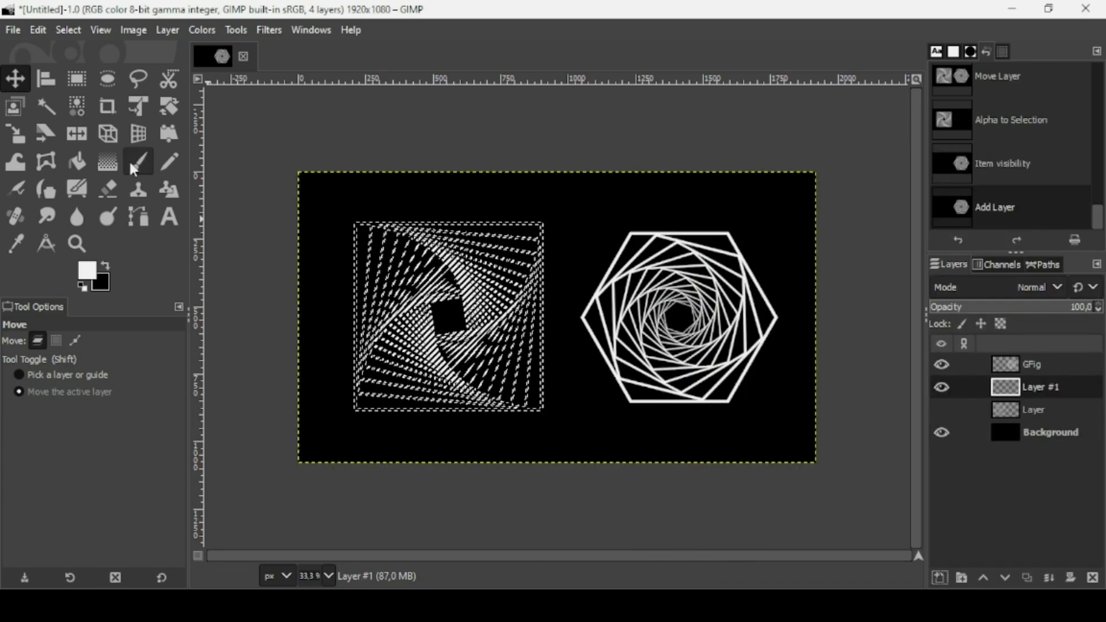
# - Fill the selected square spiral with a linear Deep Sea gradient running diagonally from beyond its upper-left corner to beyond its lower-right corner
pyautogui.click(108, 162)
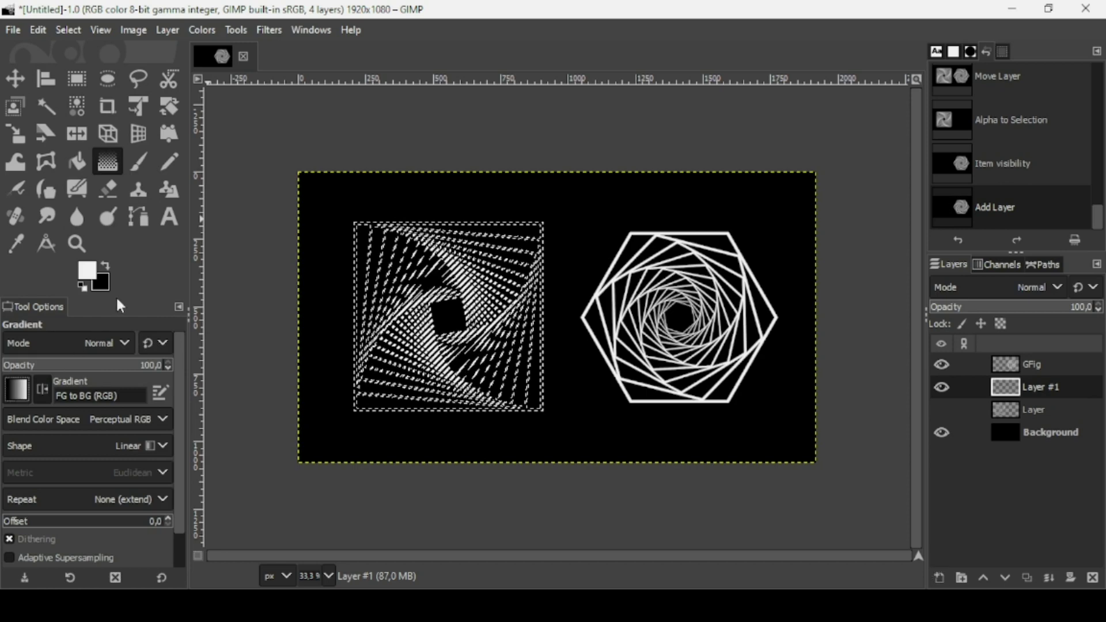
pyautogui.scroll(-2, 145, 252)
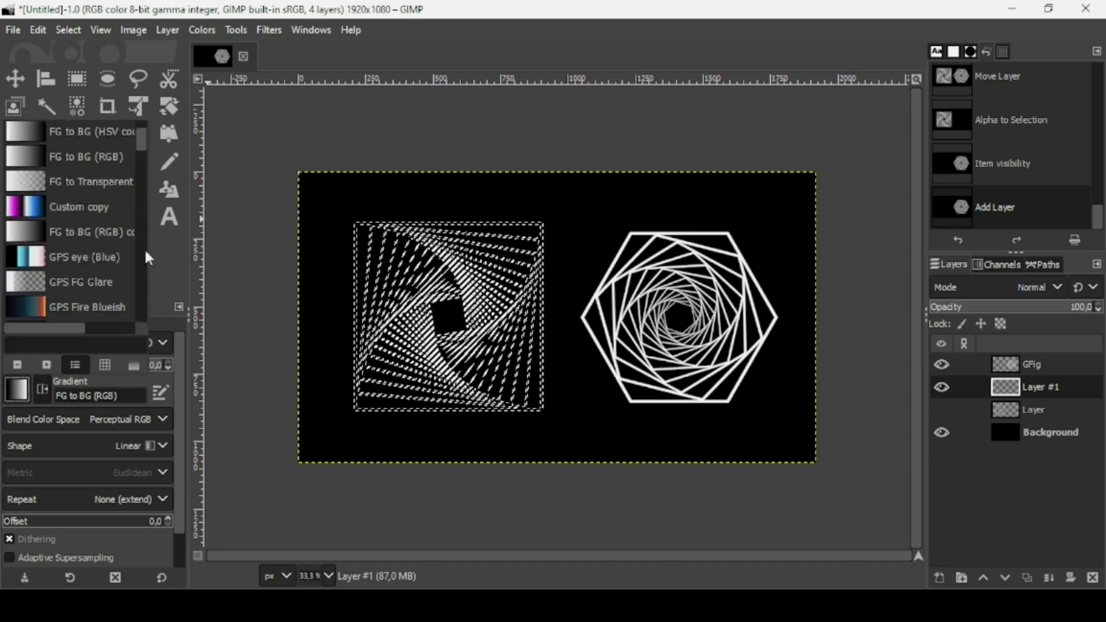
pyautogui.scroll(-10, 145, 253)
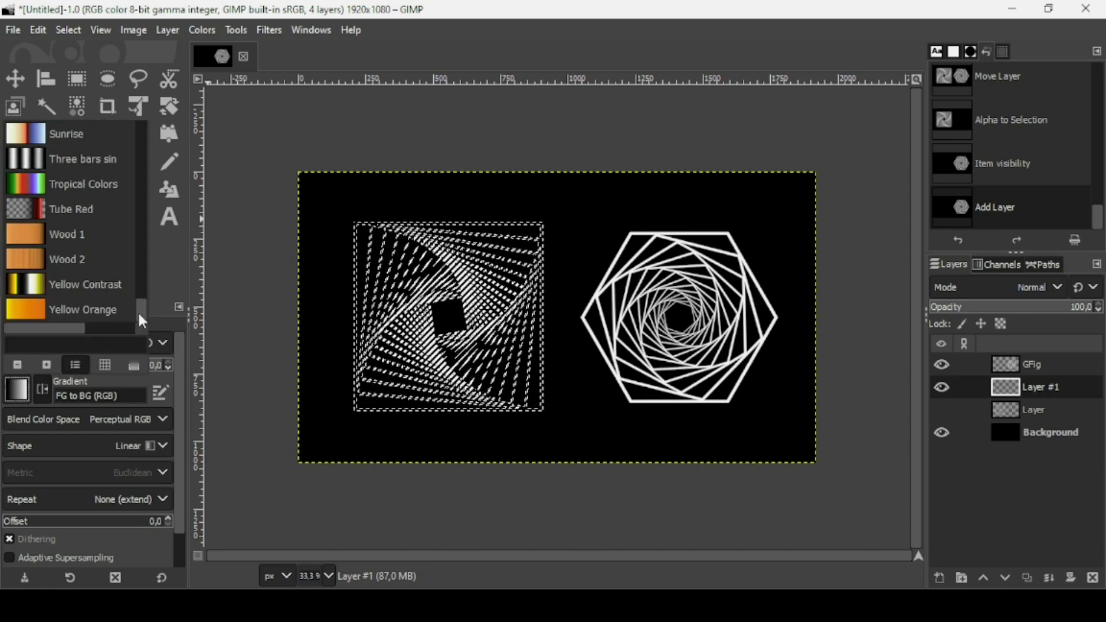
pyautogui.moveTo(139, 316); pyautogui.dragTo(144, 212)
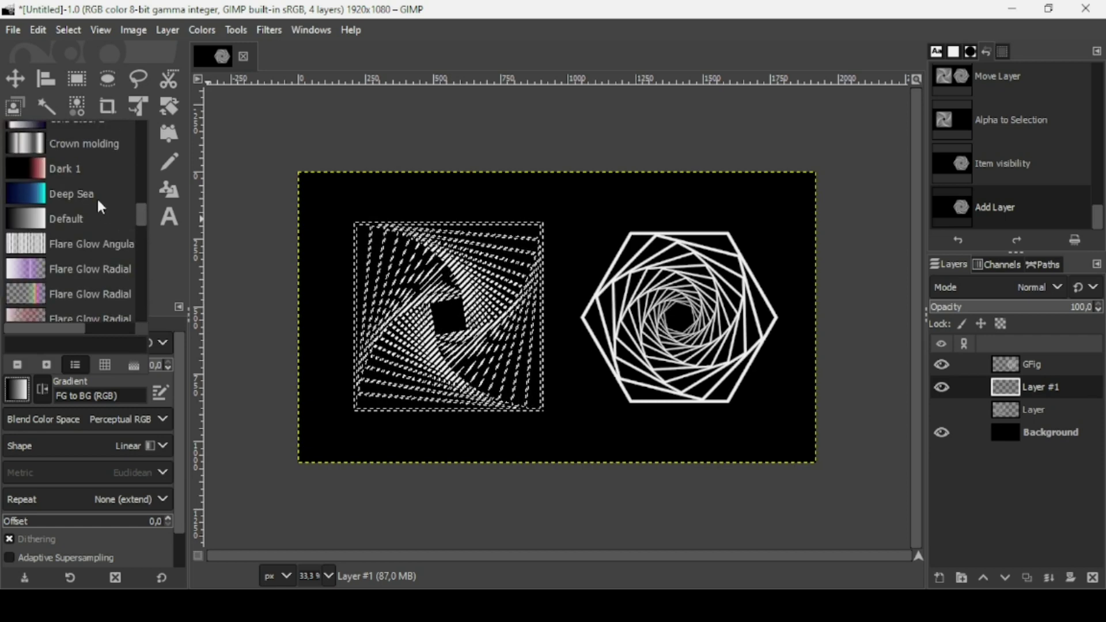
pyautogui.doubleClick(97, 197)
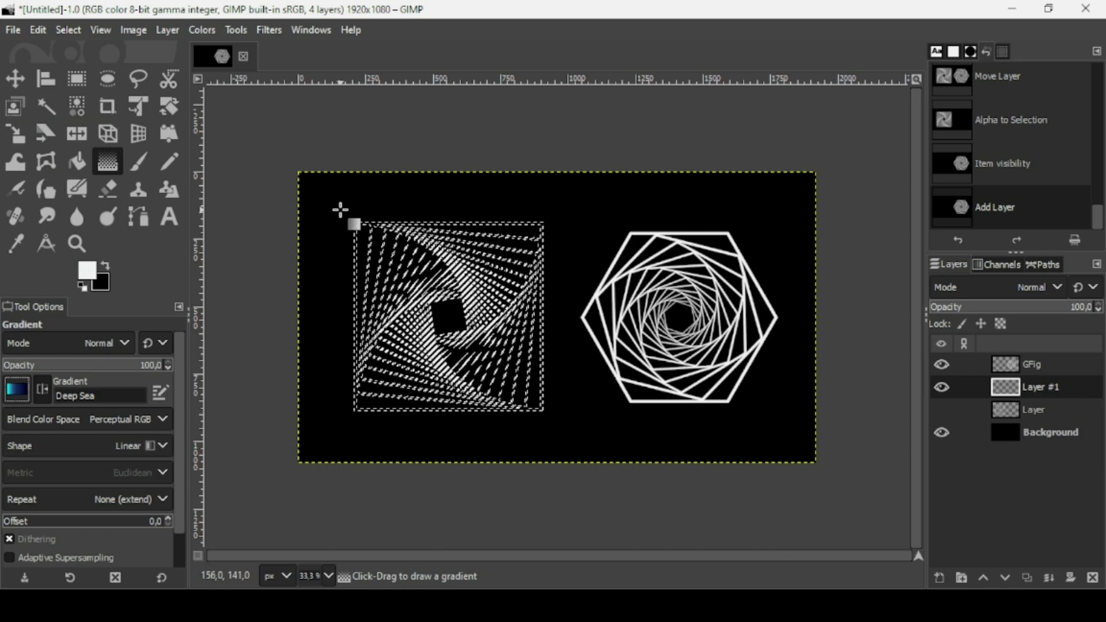
pyautogui.moveTo(341, 210); pyautogui.dragTo(593, 449)
pyautogui.press('Return')
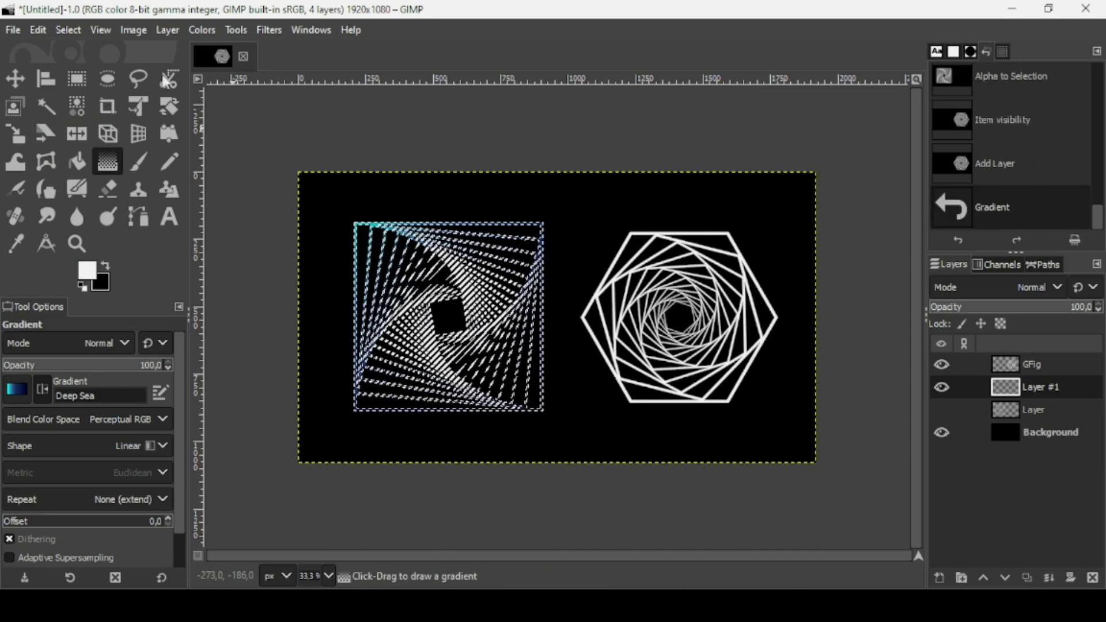
# - Clear the selection around the square spiral and check its gradient colouring up close
pyautogui.click(67, 29)
pyautogui.click(79, 75)
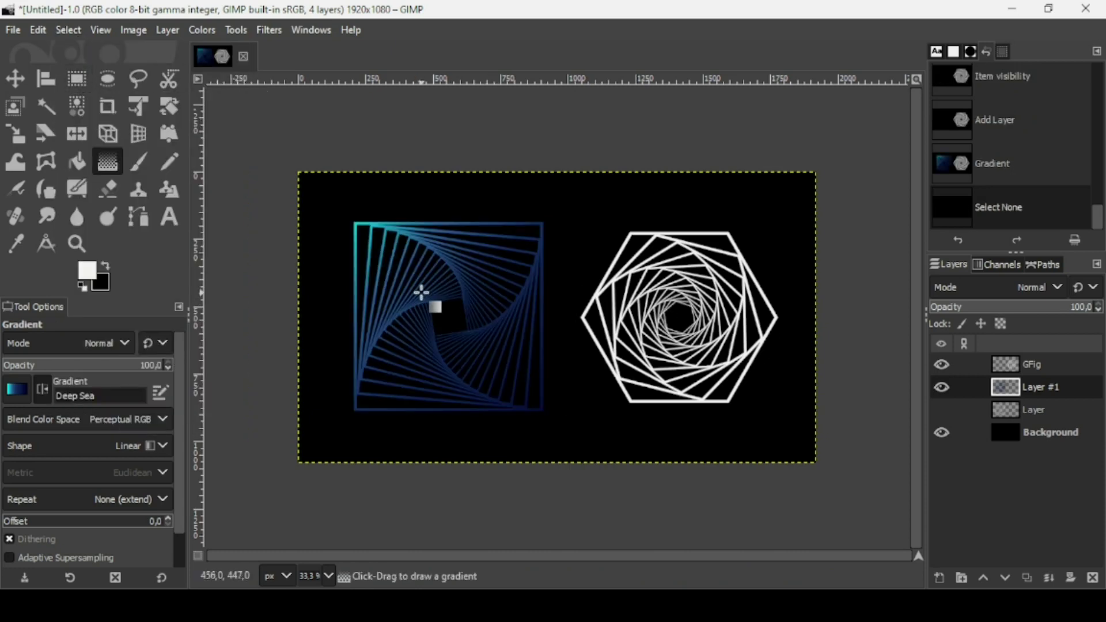
pyautogui.keyDown('ctrl'); pyautogui.scroll(2, 421, 292); pyautogui.keyUp('ctrl')
pyautogui.keyDown('ctrl'); pyautogui.scroll(-2, 421, 293); pyautogui.keyUp('ctrl')
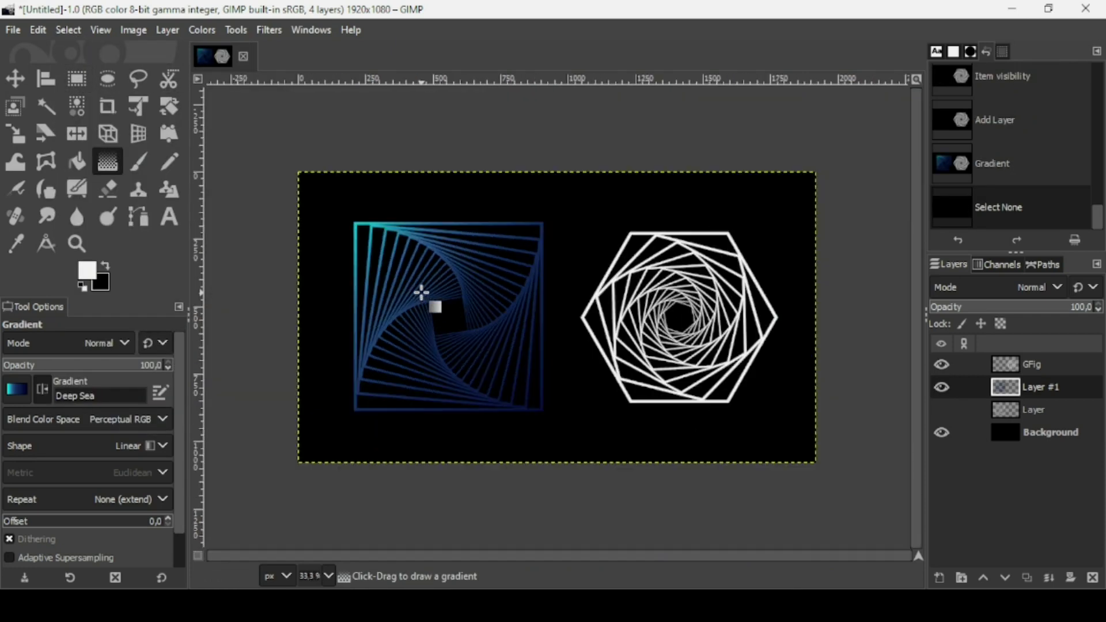